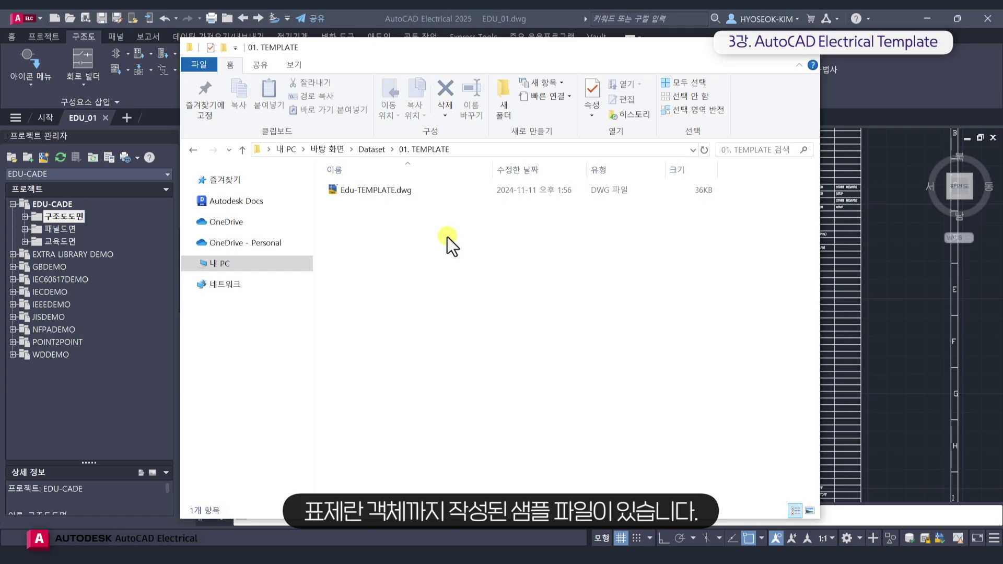
Switch to AutoCAD Electrical and open the drawing Edu-TEMPLATE.dwg from the 01. TEMPLATE folder.
{"action": "double_click", "coordinate": [406, 191]}
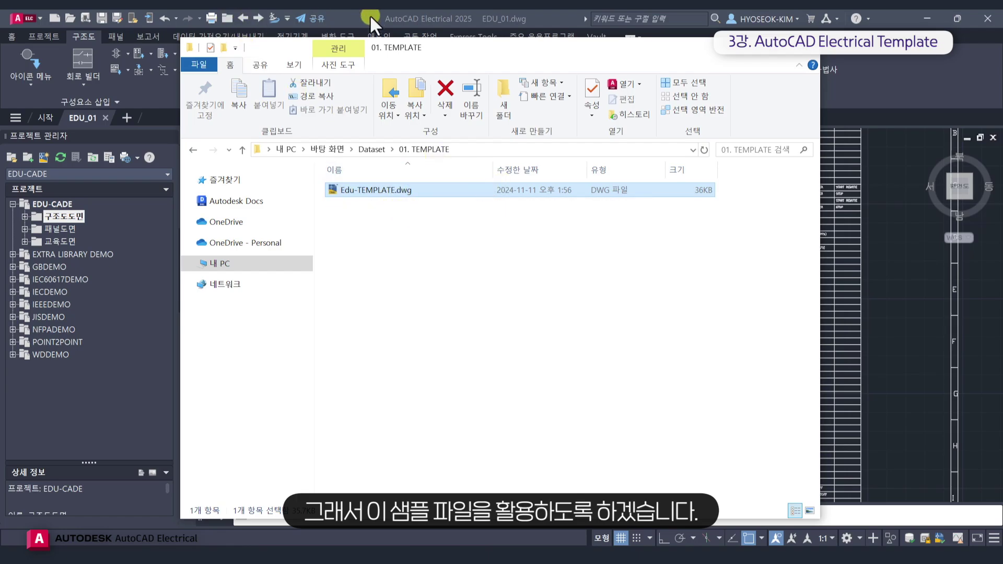
{"action": "left_click", "coordinate": [355, 19]}
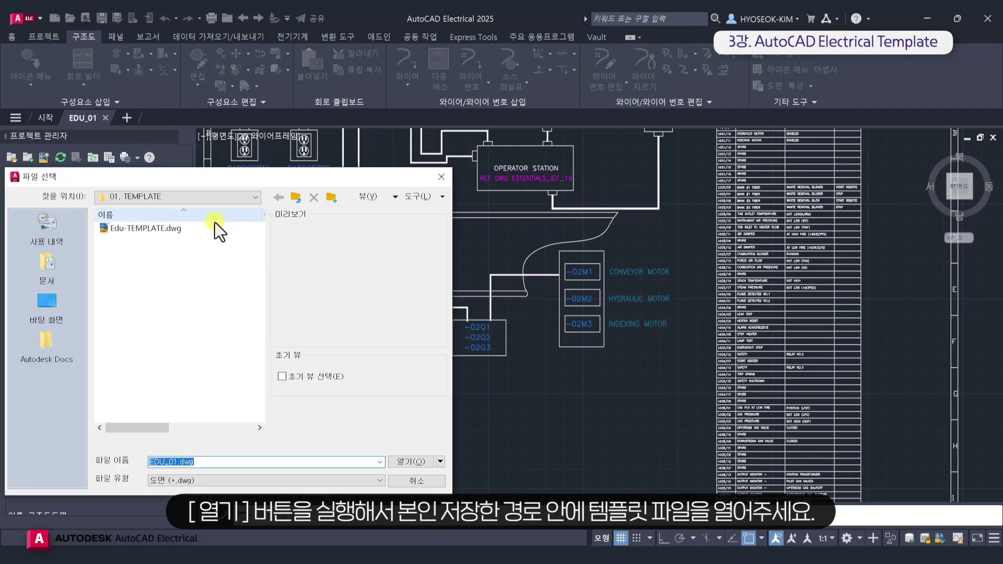
{"action": "left_click", "coordinate": [184, 230]}
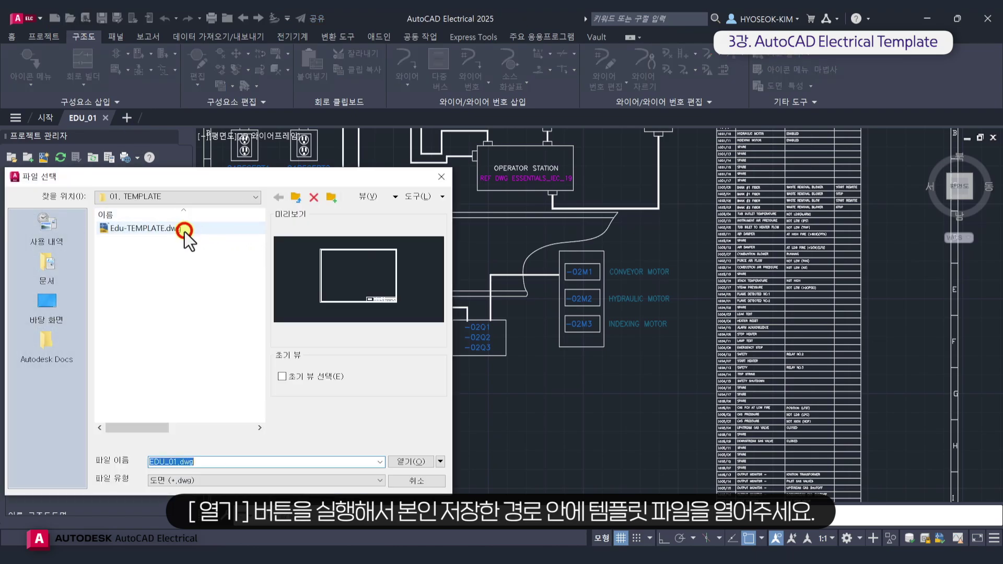
{"action": "left_click", "coordinate": [410, 462]}
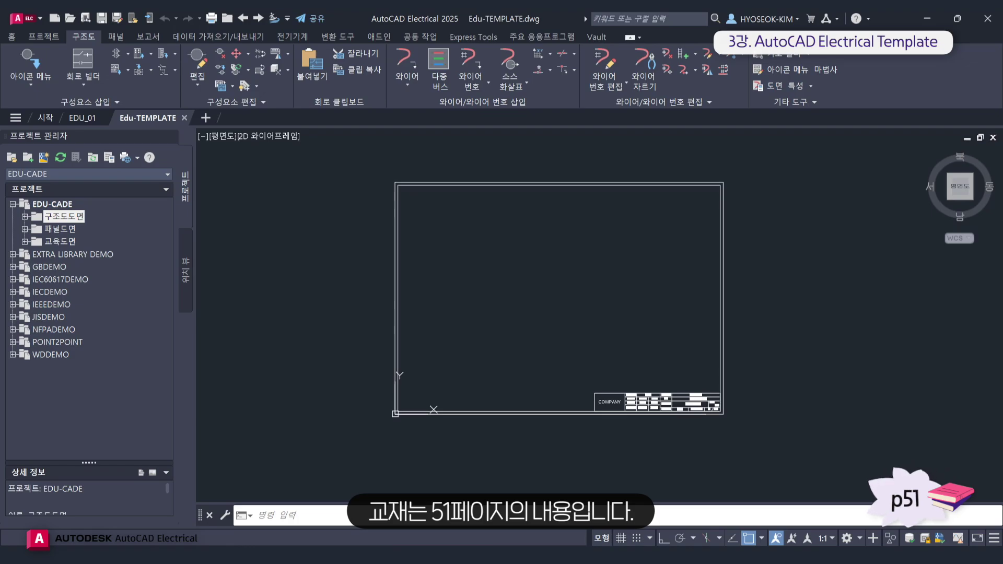
Open the drawing properties and insert the WD_M block, matching the drawing's configuration to the project settings.
{"action": "middle_click", "coordinate": [521, 281]}
{"action": "middle_click", "coordinate": [521, 282]}
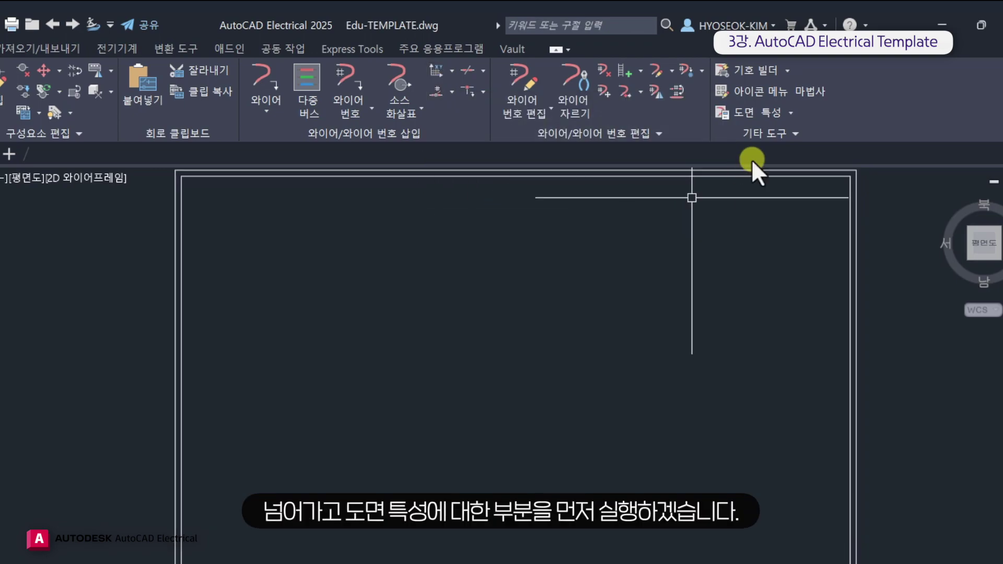
{"action": "left_click", "coordinate": [763, 114]}
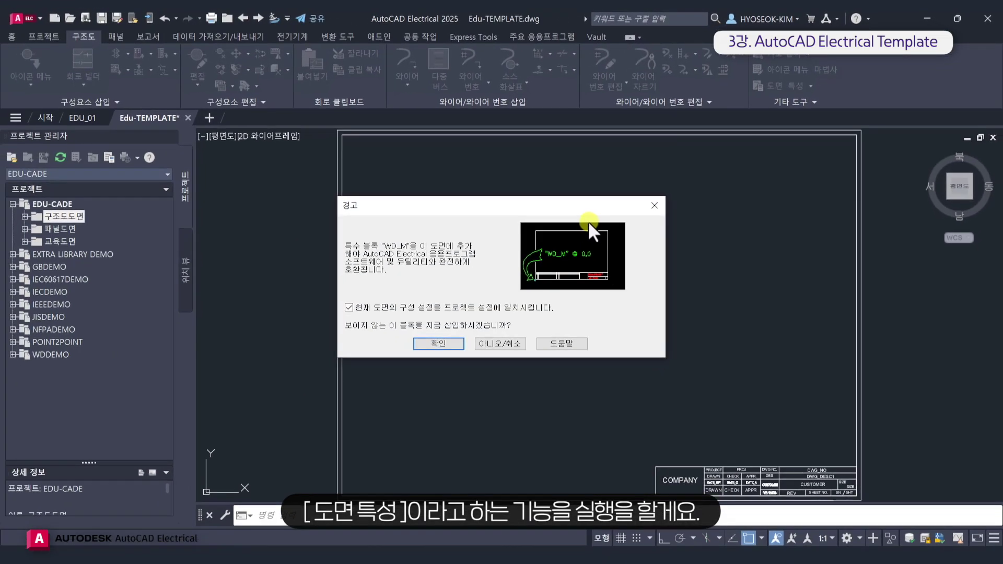
{"action": "left_click", "coordinate": [520, 221]}
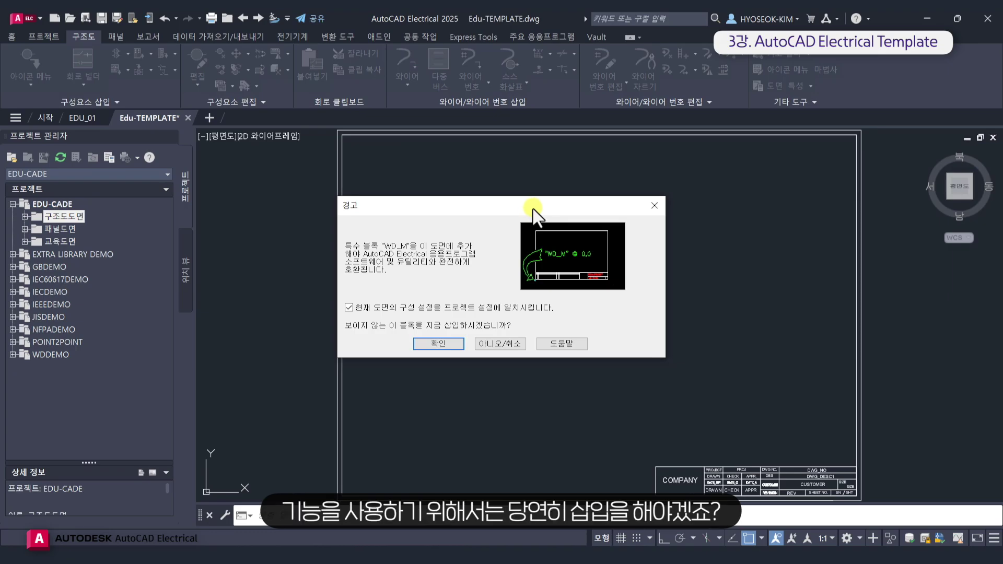
{"action": "left_click", "coordinate": [438, 343]}
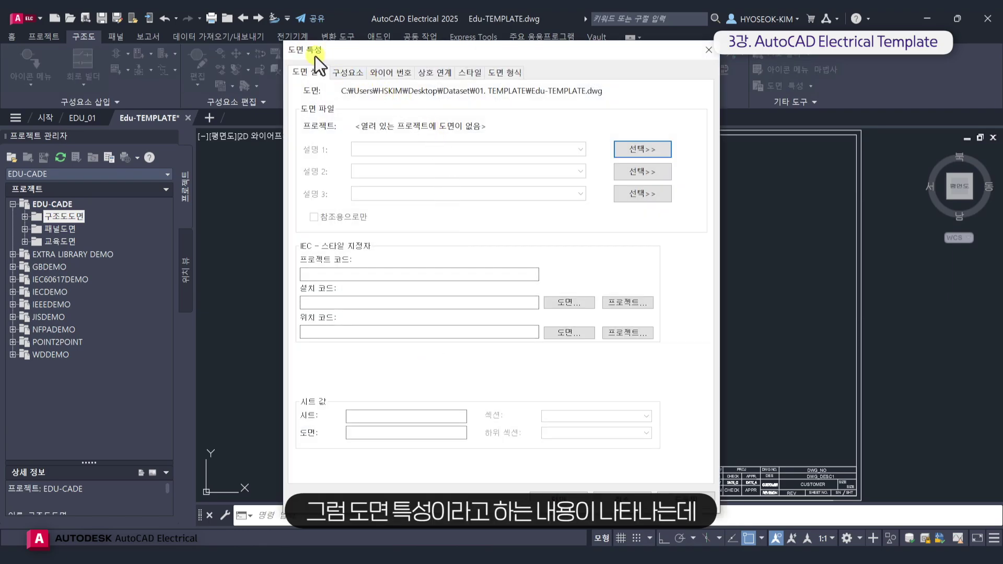
{"action": "left_click_drag", "start_coordinate": [315, 56], "coordinate": [313, 33]}
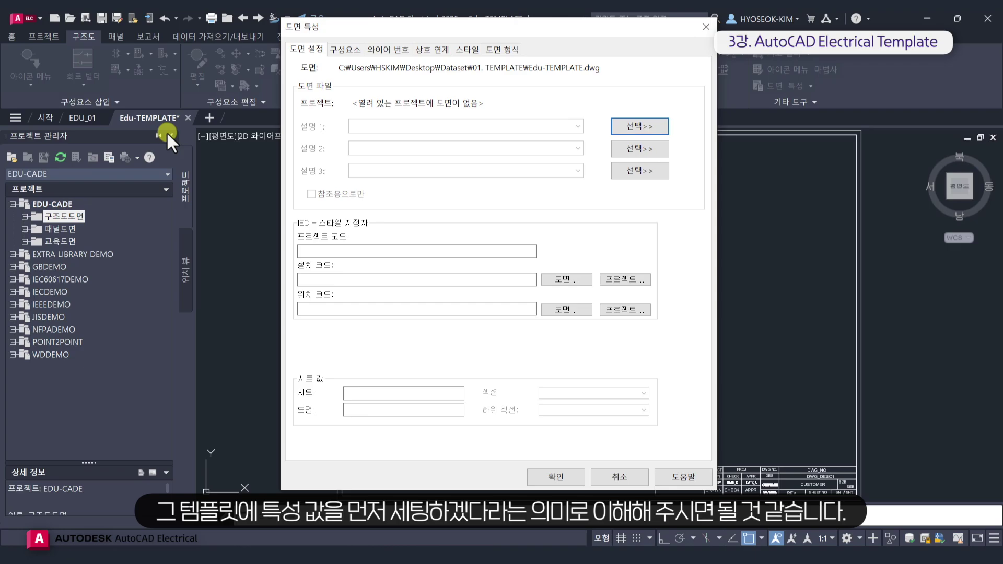
Set the component cross-reference display to table format with contact mapping and the display of unused child contacts enabled.
{"action": "left_click", "coordinate": [342, 51]}
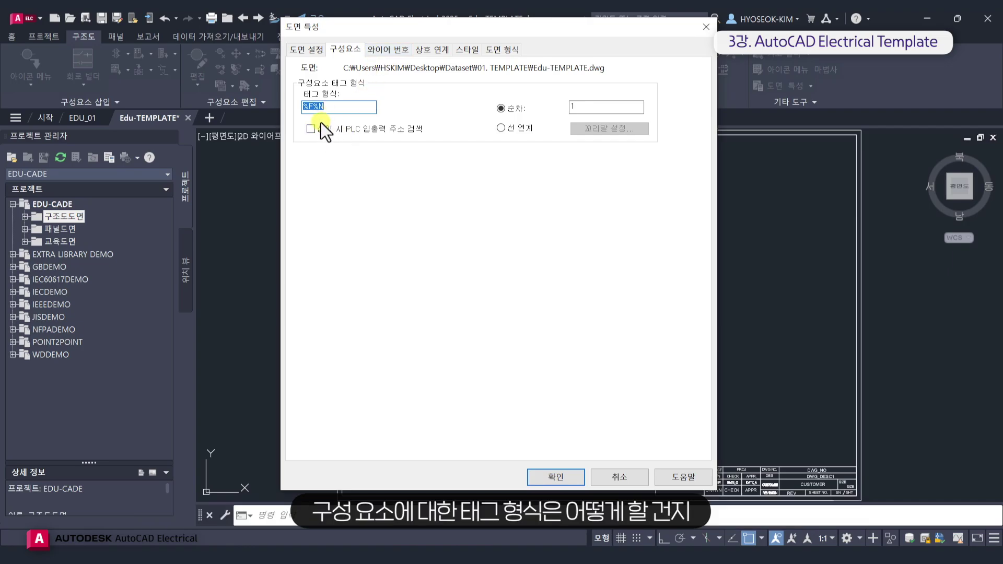
{"action": "left_click", "coordinate": [384, 51]}
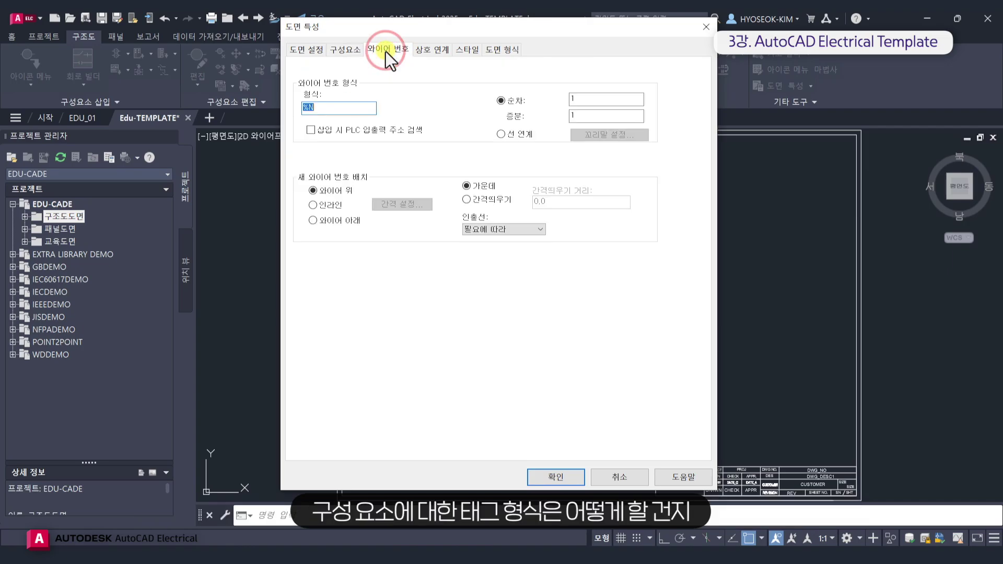
{"action": "left_click", "coordinate": [425, 52]}
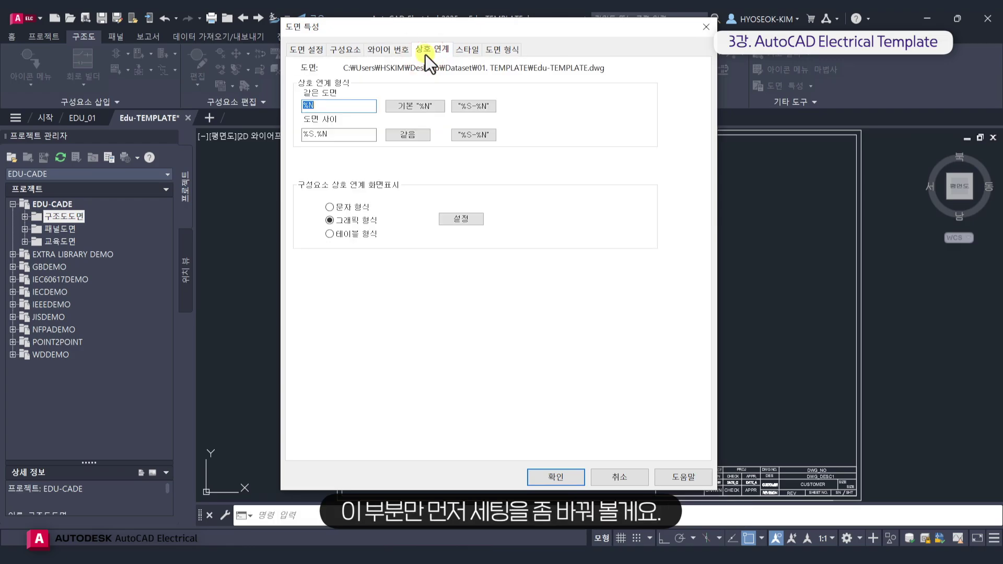
{"action": "left_click", "coordinate": [362, 240]}
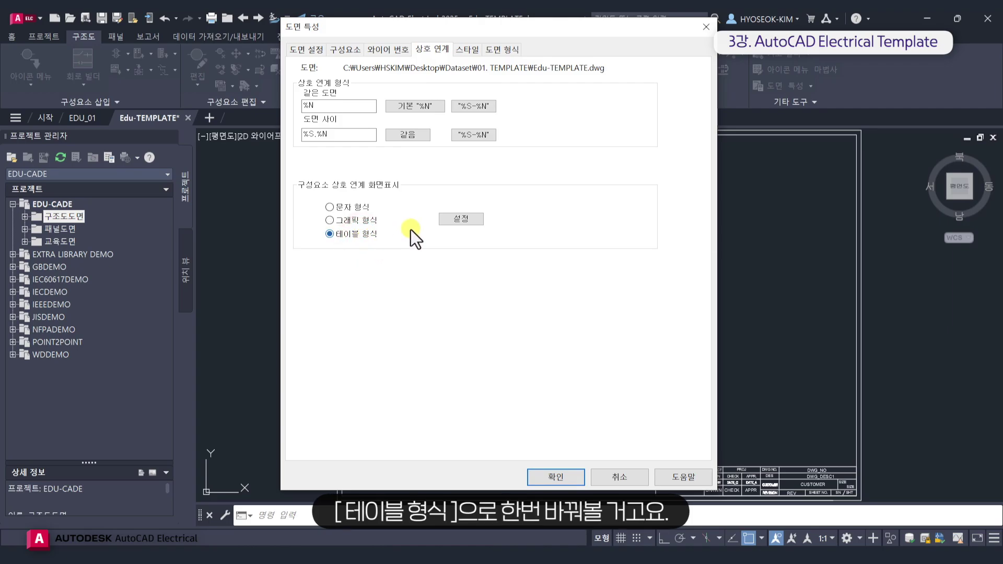
{"action": "left_click", "coordinate": [446, 222]}
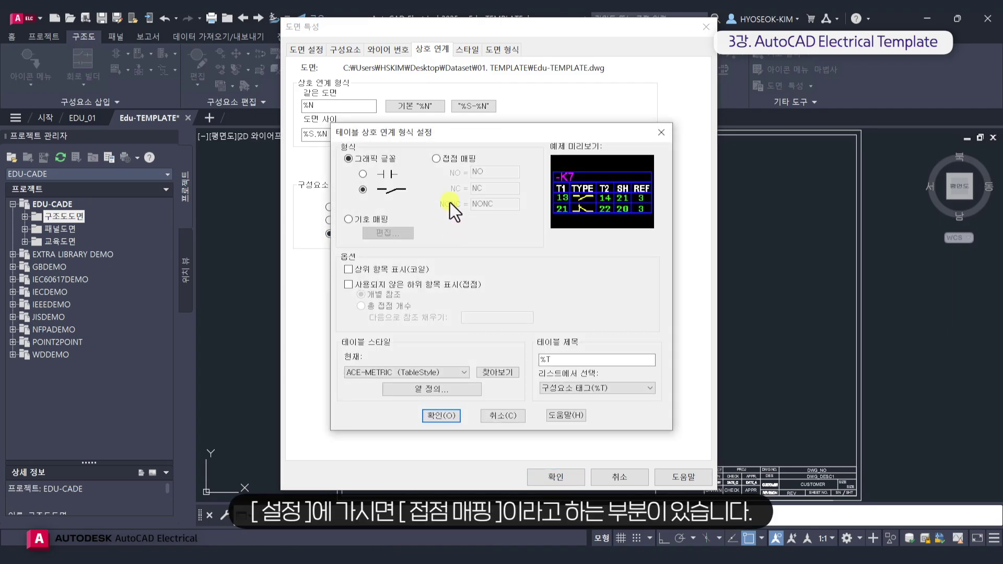
{"action": "left_click", "coordinate": [444, 159]}
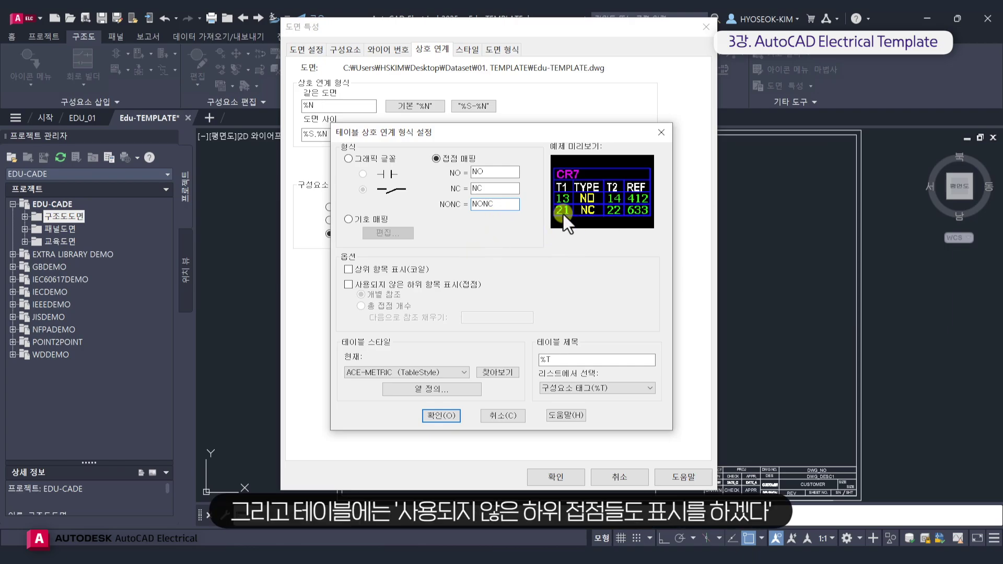
{"action": "left_click", "coordinate": [436, 288]}
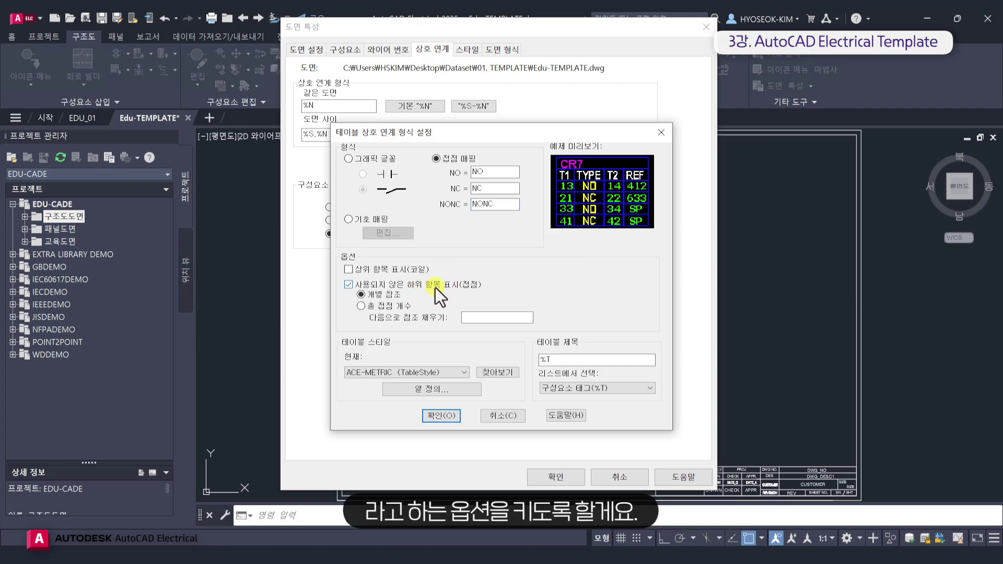
{"action": "left_click", "coordinate": [447, 421]}
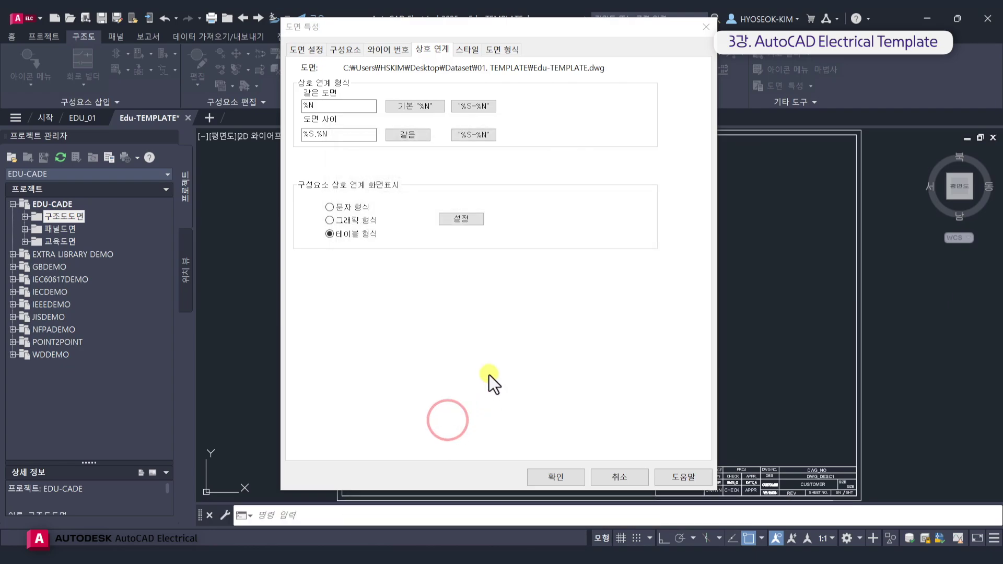
Set the feature scale multiplier in the drawing format to 1 and accept the drawing properties.
{"action": "left_click", "coordinate": [504, 53]}
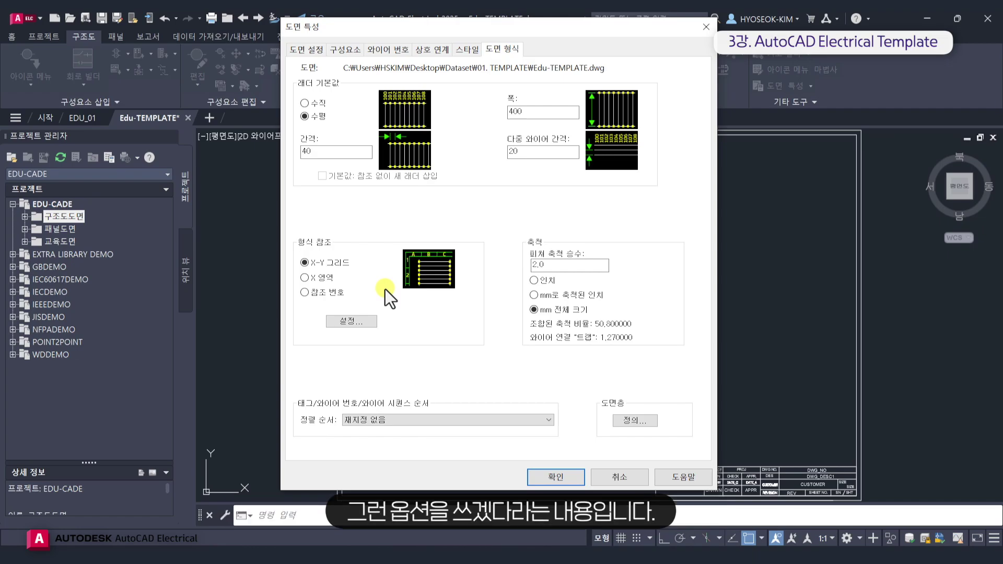
{"action": "double_click", "coordinate": [551, 270]}
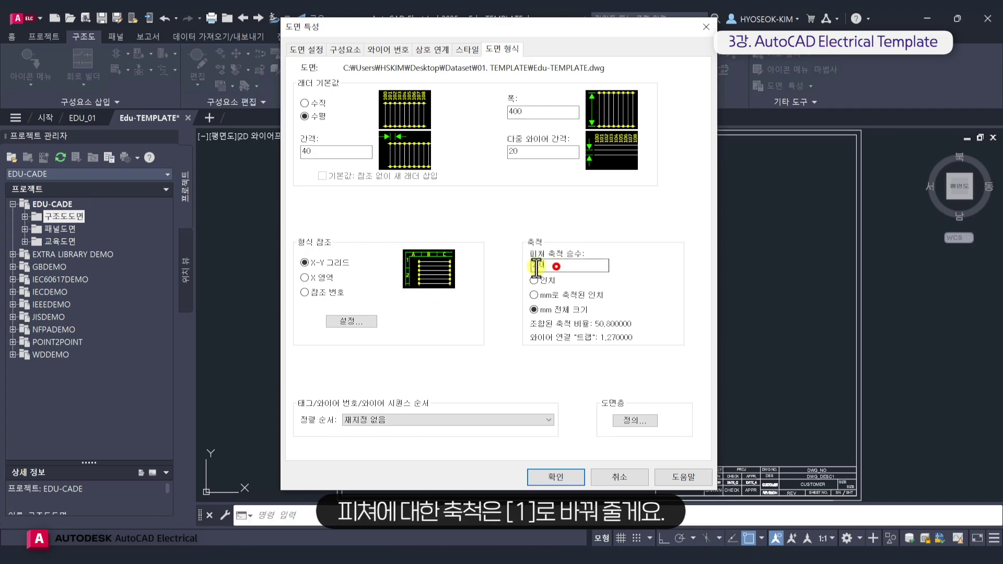
{"action": "type", "text": "1"}
{"action": "left_click", "coordinate": [564, 477]}
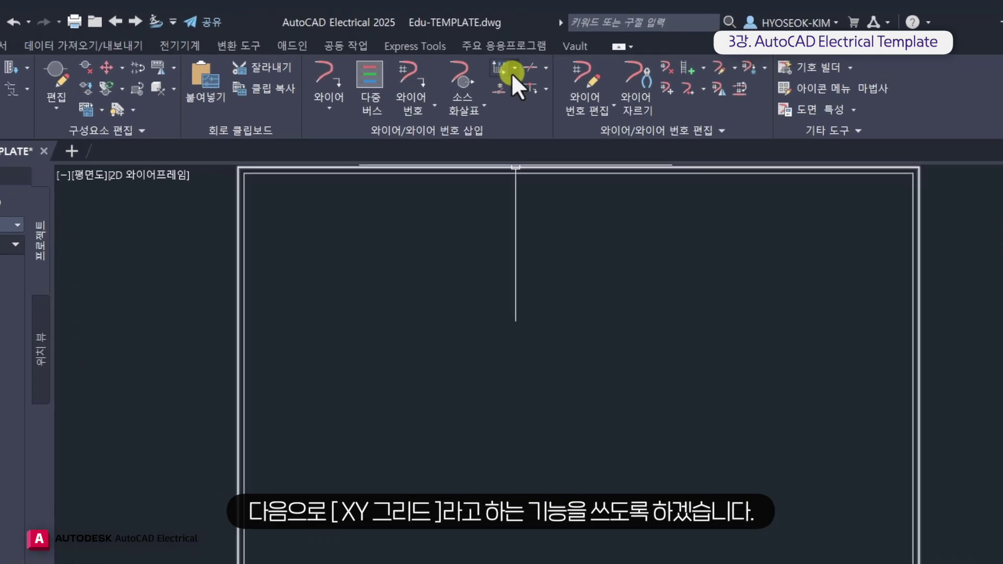
Start the X-Y grid setup and set its origin at the upper-left corner of the inner border.
{"action": "left_click", "coordinate": [514, 69]}
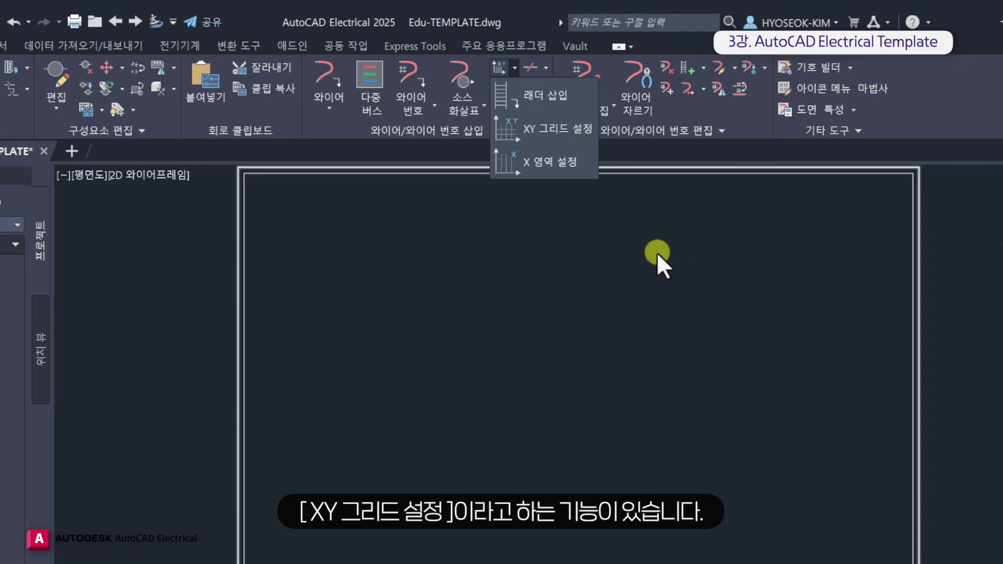
{"action": "left_click", "coordinate": [576, 130]}
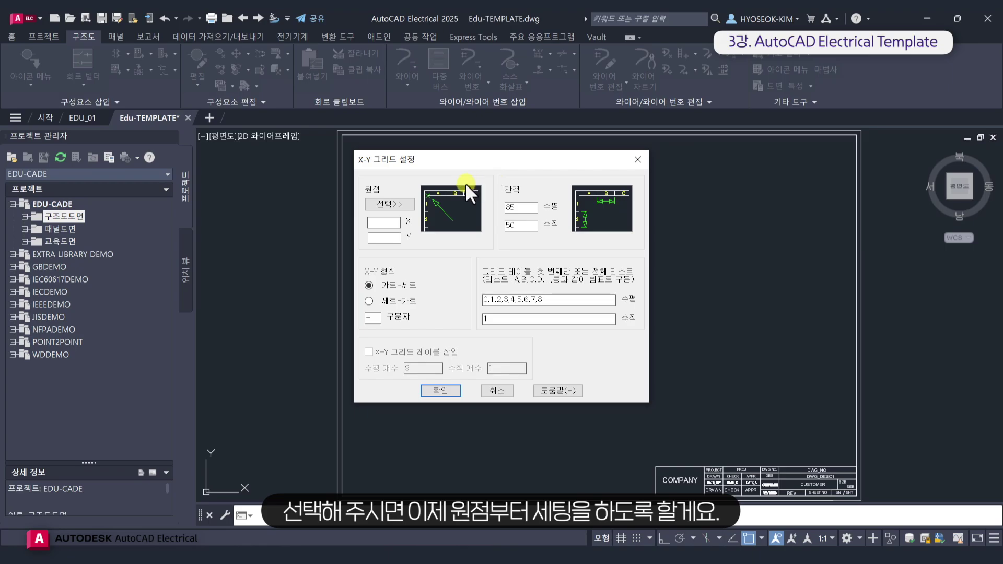
{"action": "left_click", "coordinate": [402, 205]}
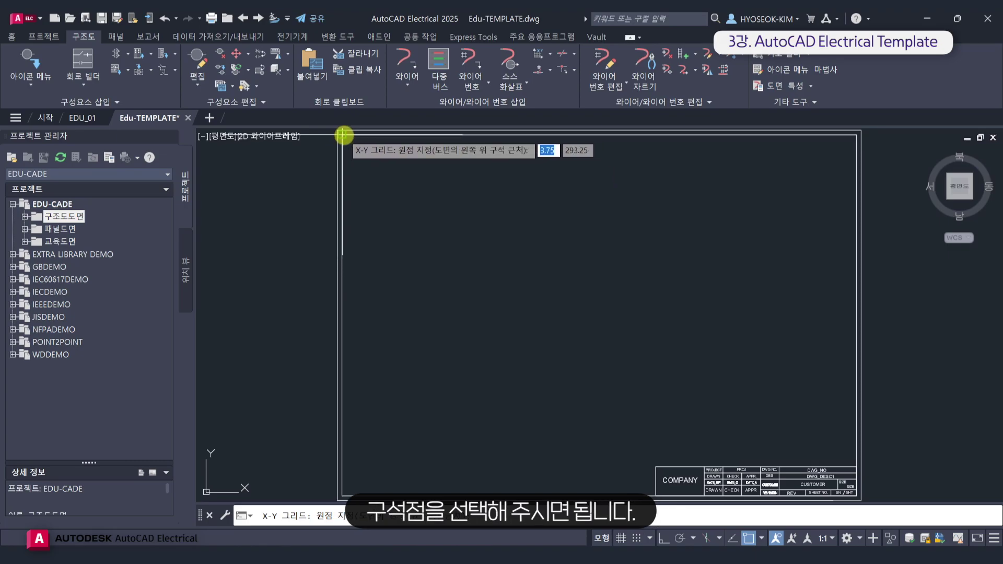
{"action": "middle_click_drag", "start_coordinate": [371, 171], "coordinate": [459, 258]}
{"action": "scroll", "coordinate": [425, 217], "scroll_direction": "up", "scroll_amount": 5}
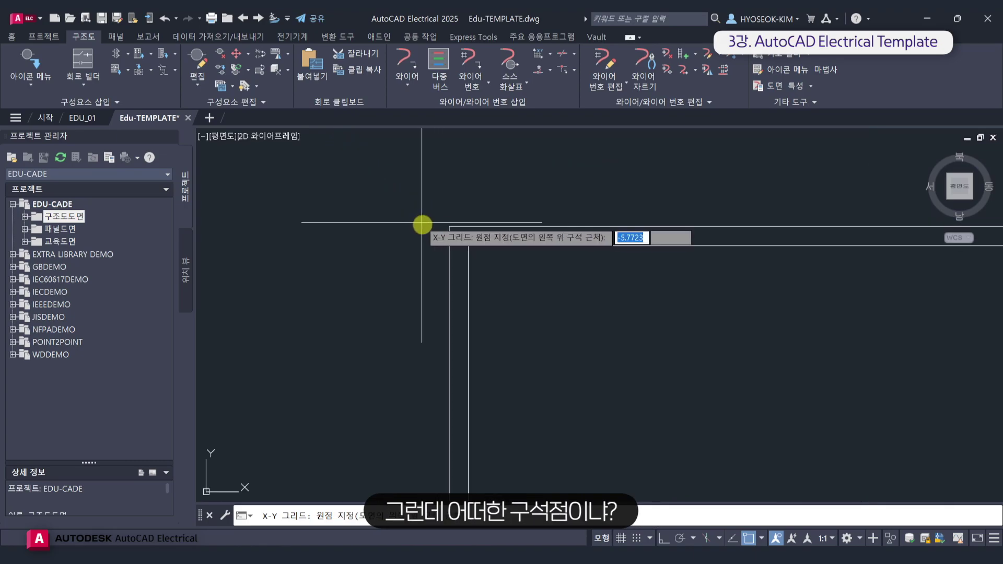
{"action": "left_click", "coordinate": [468, 246]}
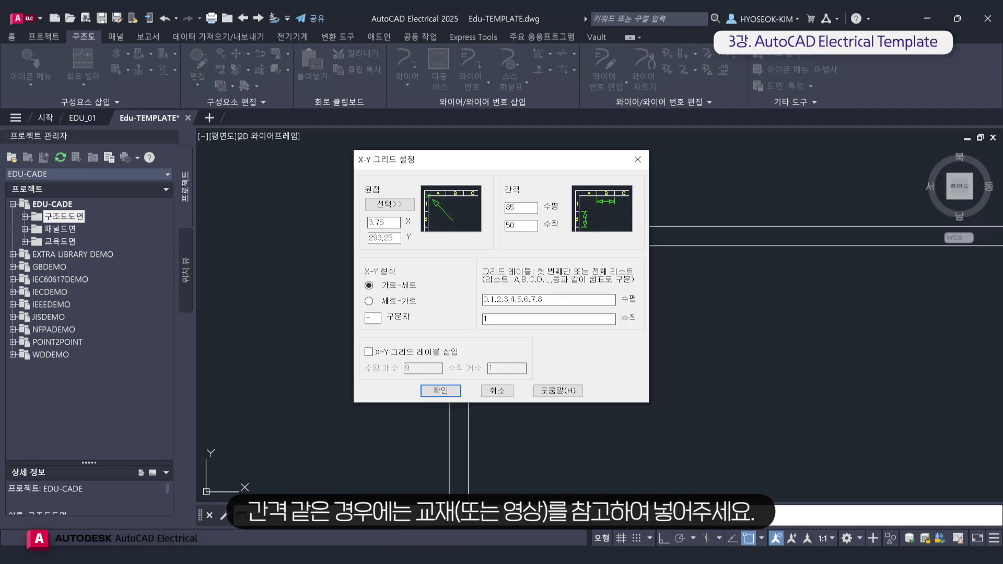
Set the X-Y grid spacing to 41.25 horizontally and 28.95 vertically.
{"action": "double_click", "coordinate": [513, 207]}
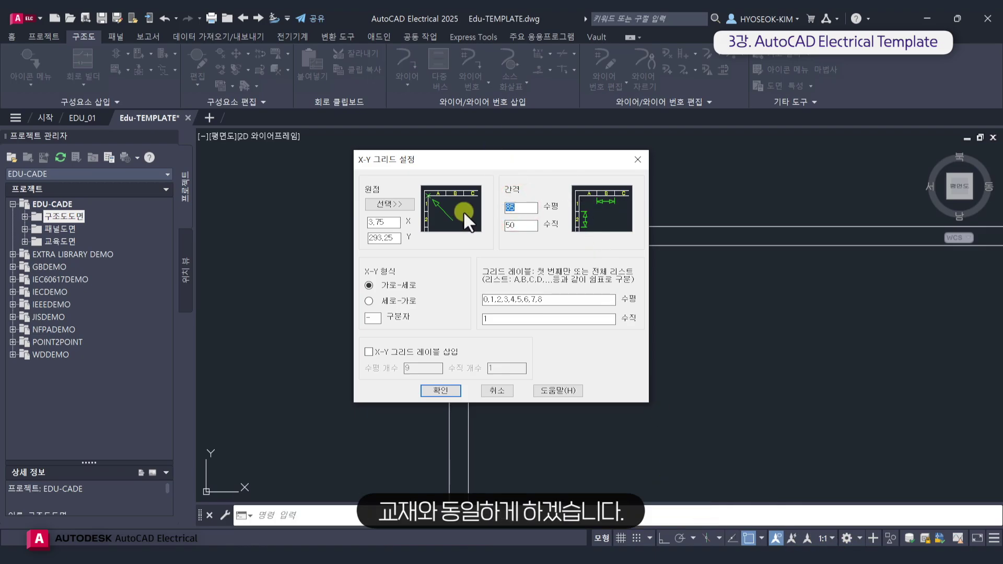
{"action": "type", "text": "41.25"}
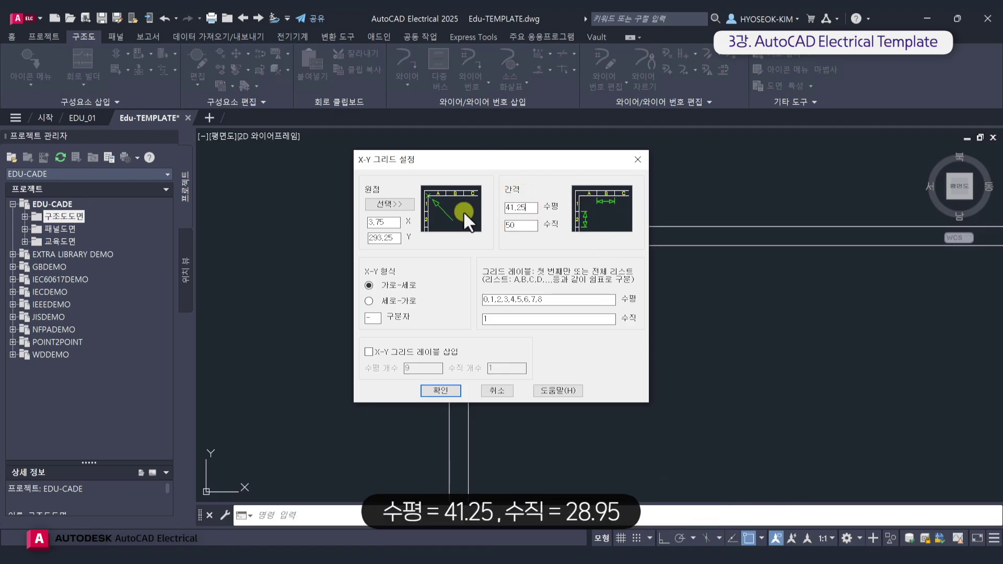
{"action": "double_click", "coordinate": [519, 225]}
{"action": "type", "text": "28.95"}
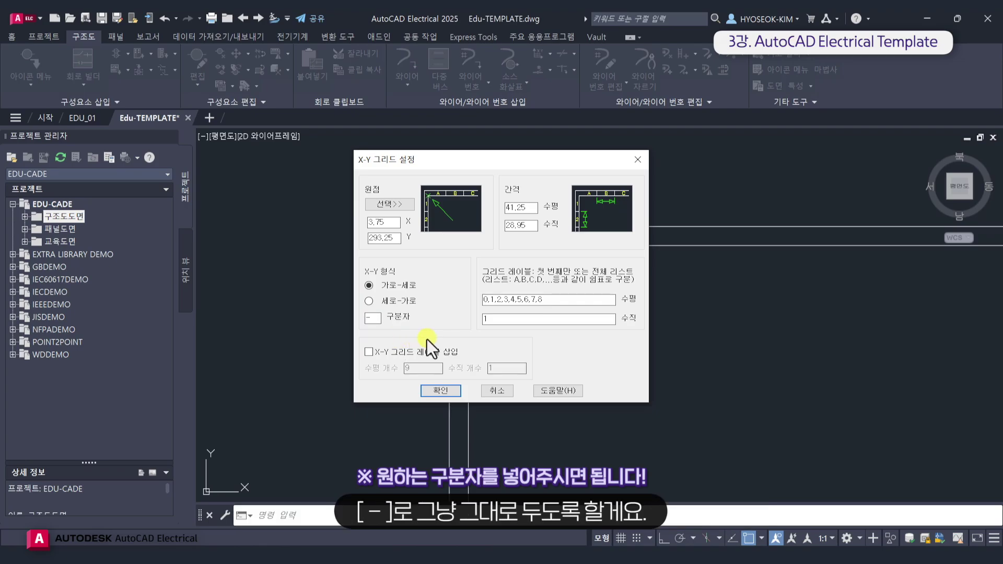
Set the grid labels to start at 1 horizontally and A vertically.
{"action": "double_click", "coordinate": [497, 299]}
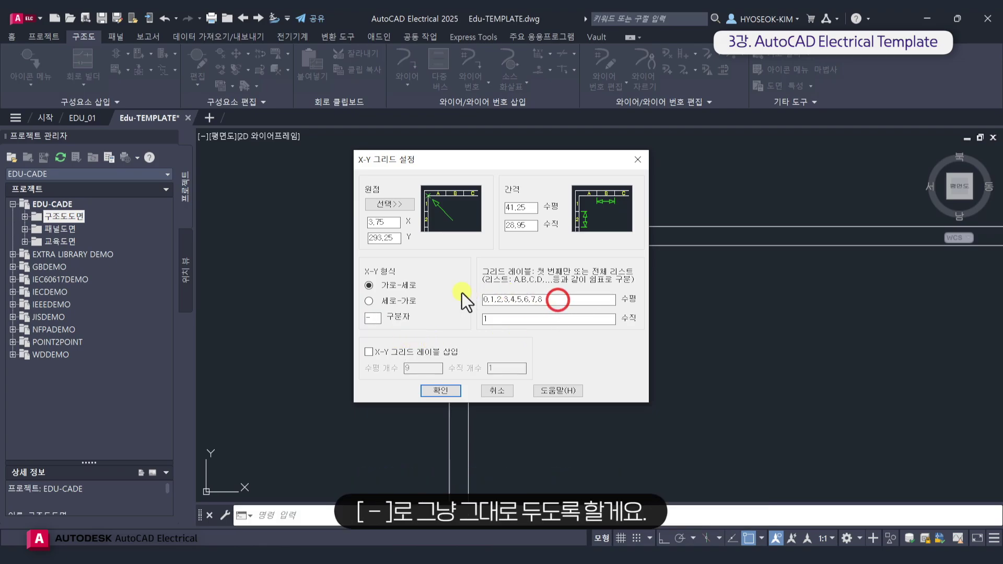
{"action": "type", "text": "1"}
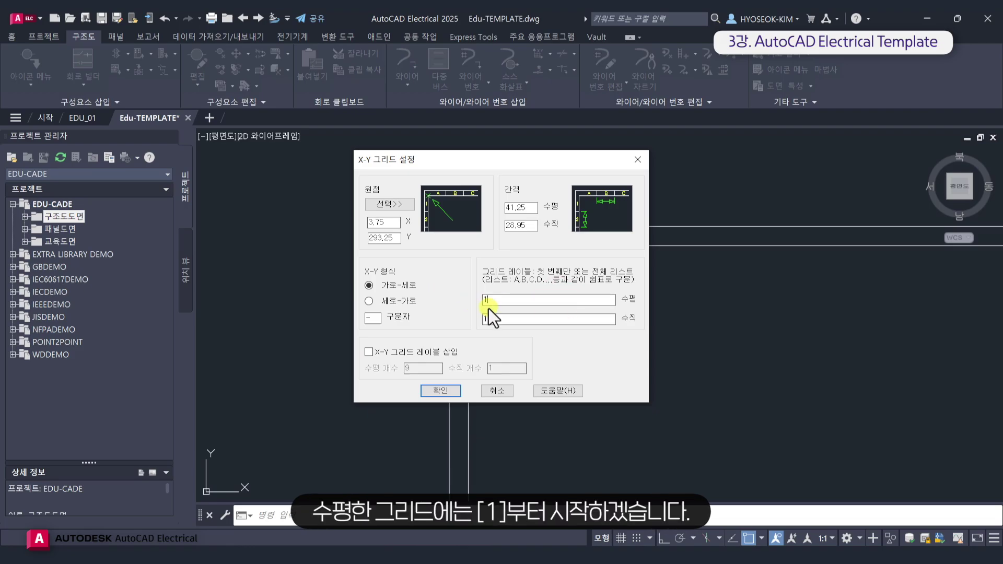
{"action": "double_click", "coordinate": [496, 318]}
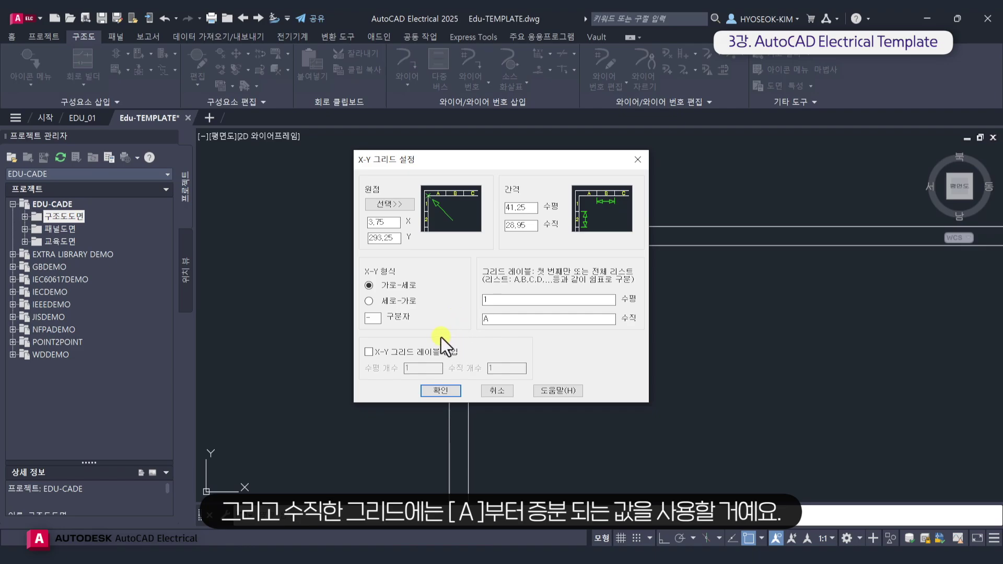
Enable inserting X-Y grid labels, set both the horizontal and vertical counts to 10, and create the grid.
{"action": "left_click", "coordinate": [419, 352]}
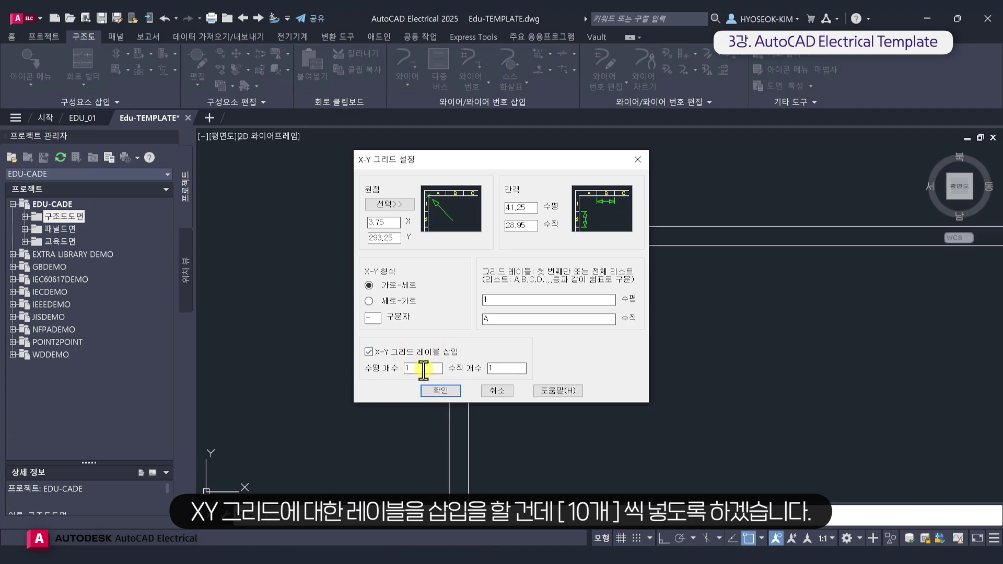
{"action": "type", "text": "0"}
{"action": "left_click", "coordinate": [498, 368]}
{"action": "type", "text": "0"}
{"action": "left_click", "coordinate": [440, 391]}
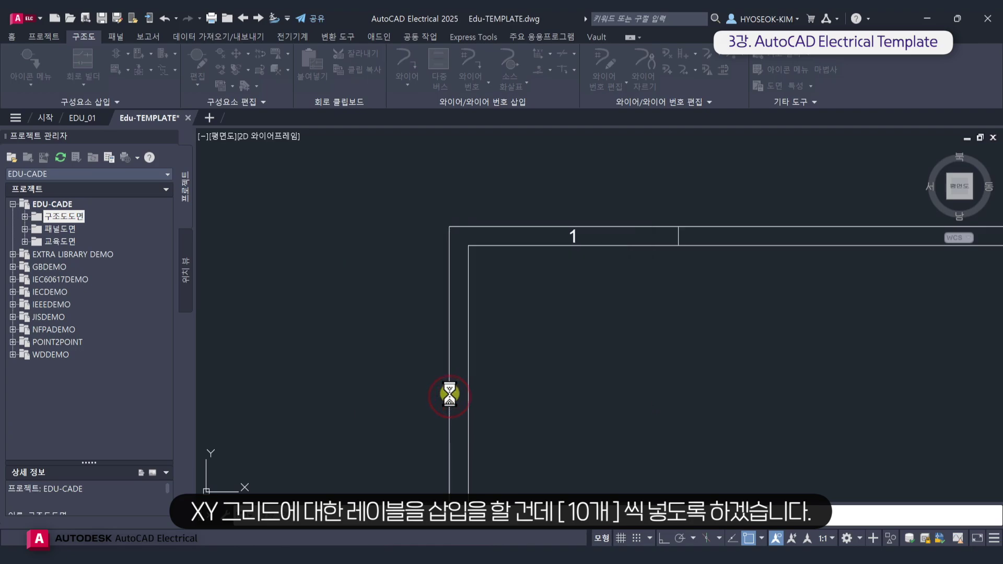
Delete the surplus grid divider lines after label 10 on the top border and below label J on the left border.
{"action": "scroll", "coordinate": [562, 276], "scroll_direction": "down", "scroll_amount": 5}
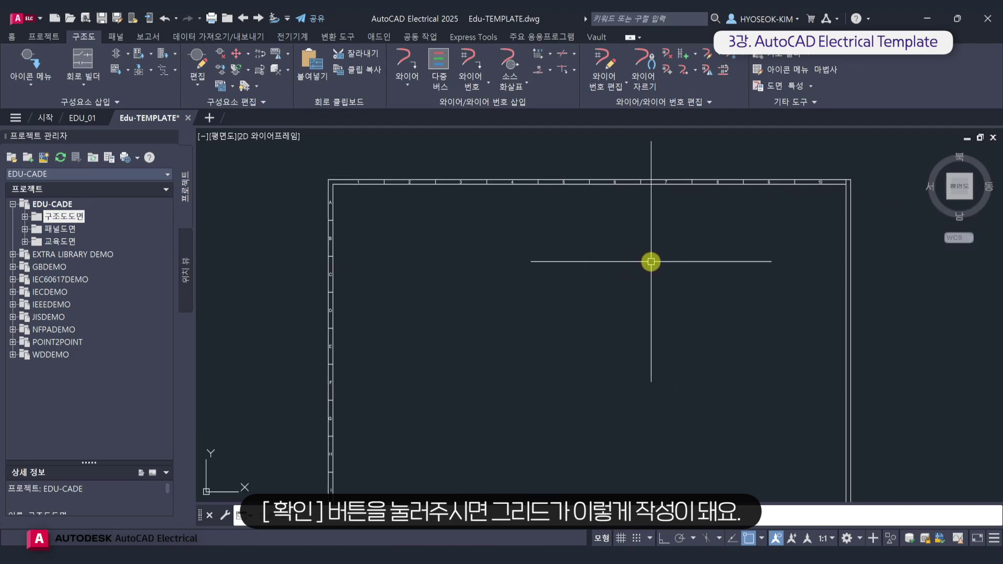
{"action": "scroll", "coordinate": [835, 188], "scroll_direction": "up", "scroll_amount": 6}
{"action": "scroll", "coordinate": [808, 222], "scroll_direction": "down", "scroll_amount": 8}
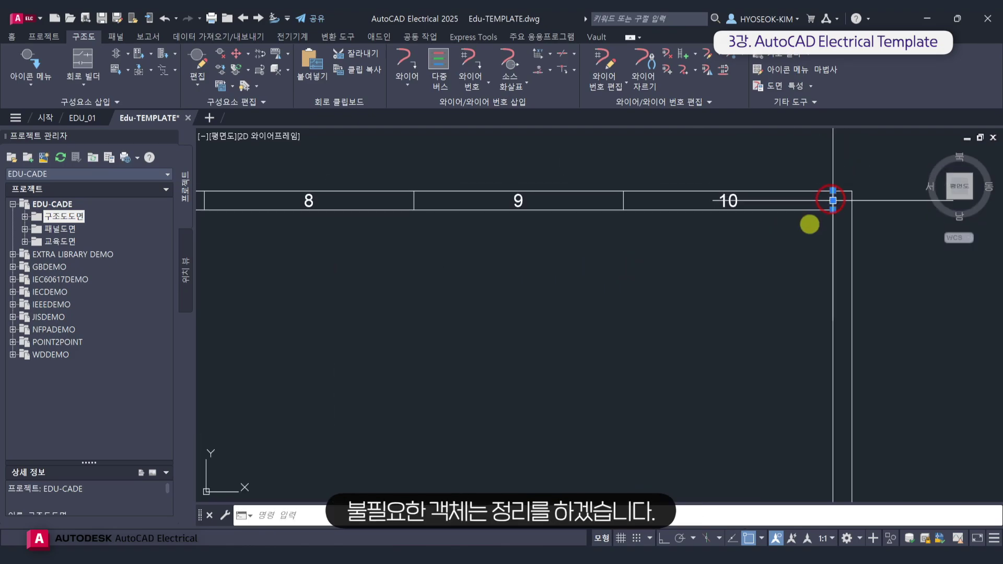
{"action": "scroll", "coordinate": [532, 357], "scroll_direction": "up", "scroll_amount": 4}
{"action": "scroll", "coordinate": [532, 358], "scroll_direction": "up", "scroll_amount": 2}
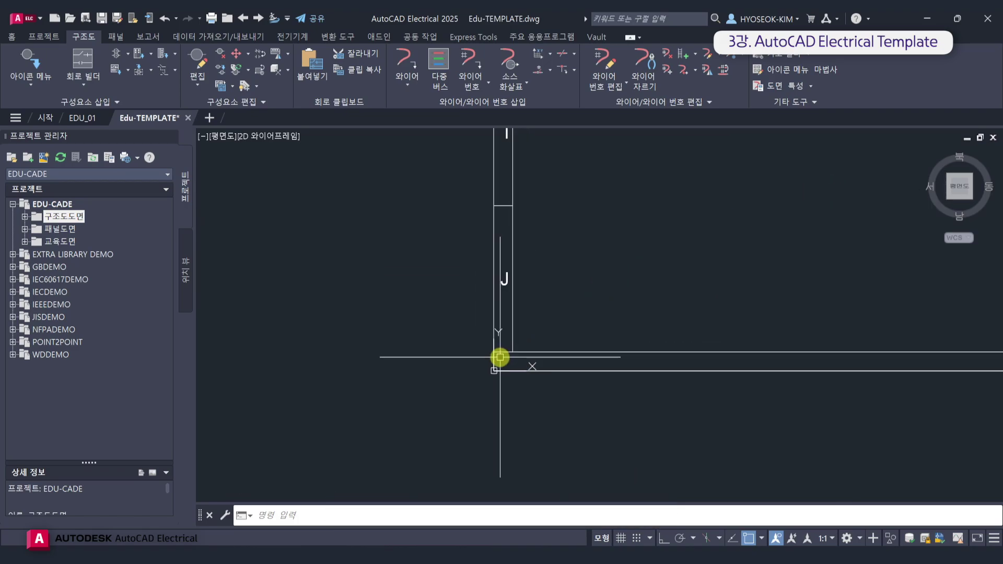
{"action": "left_click", "coordinate": [501, 352]}
{"action": "key", "text": "Escape"}
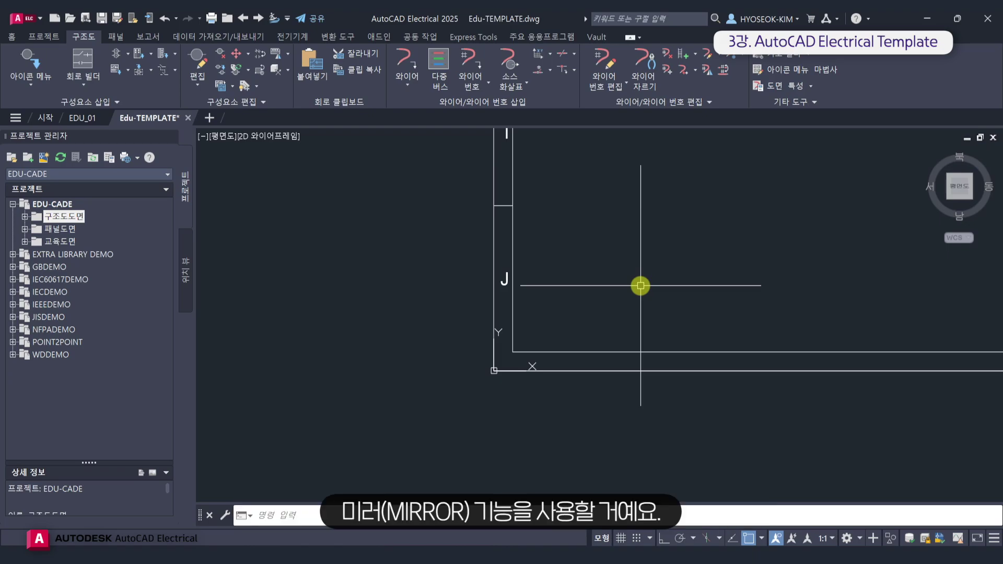
Mirror the left border's grid labels and dividers to the right border about the frame's vertical centreline, keeping the originals.
{"action": "scroll", "coordinate": [640, 282], "scroll_direction": "down", "scroll_amount": 10}
{"action": "mouse_move", "coordinate": [668, 244]}
{"action": "middle_mouse_down"}
{"action": "mouse_move", "coordinate": [582, 275]}
{"action": "mouse_move", "coordinate": [555, 267]}
{"action": "middle_mouse_up"}
{"action": "scroll", "coordinate": [547, 214], "scroll_direction": "up", "scroll_amount": 2}
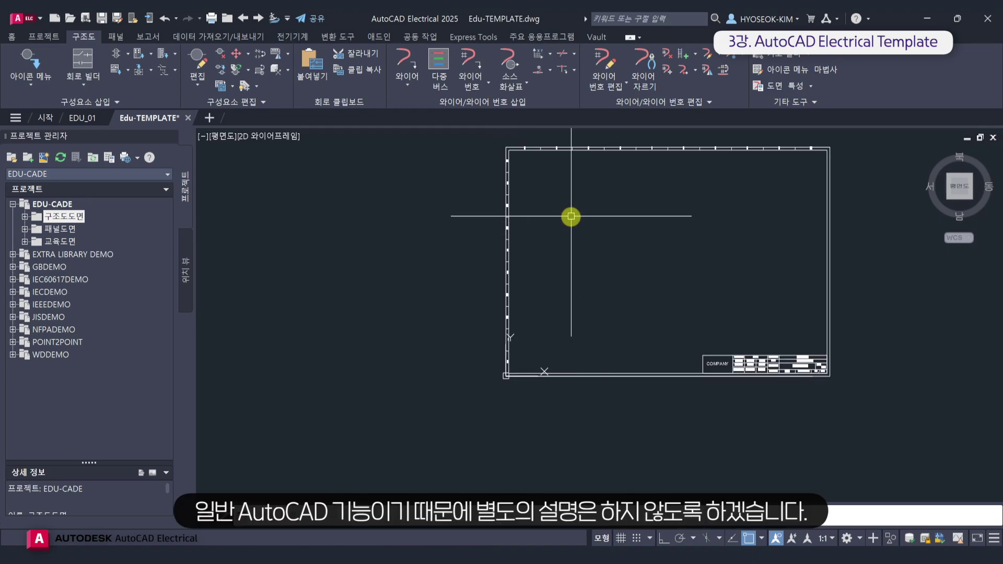
{"action": "scroll", "coordinate": [585, 219], "scroll_direction": "up", "scroll_amount": 2}
{"action": "scroll", "coordinate": [506, 241], "scroll_direction": "down", "scroll_amount": 2}
{"action": "left_click", "coordinate": [410, 175]}
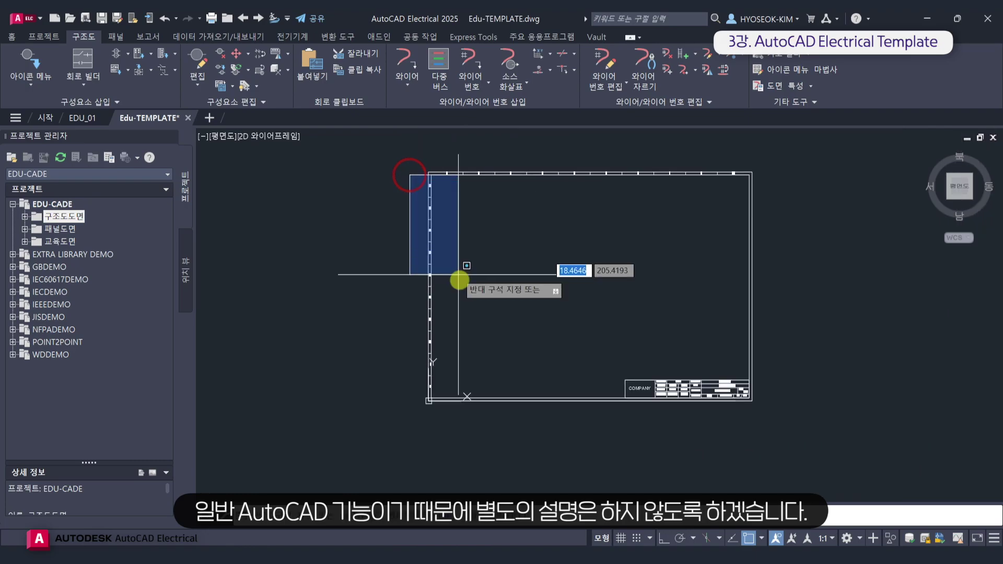
{"action": "left_click", "coordinate": [472, 392]}
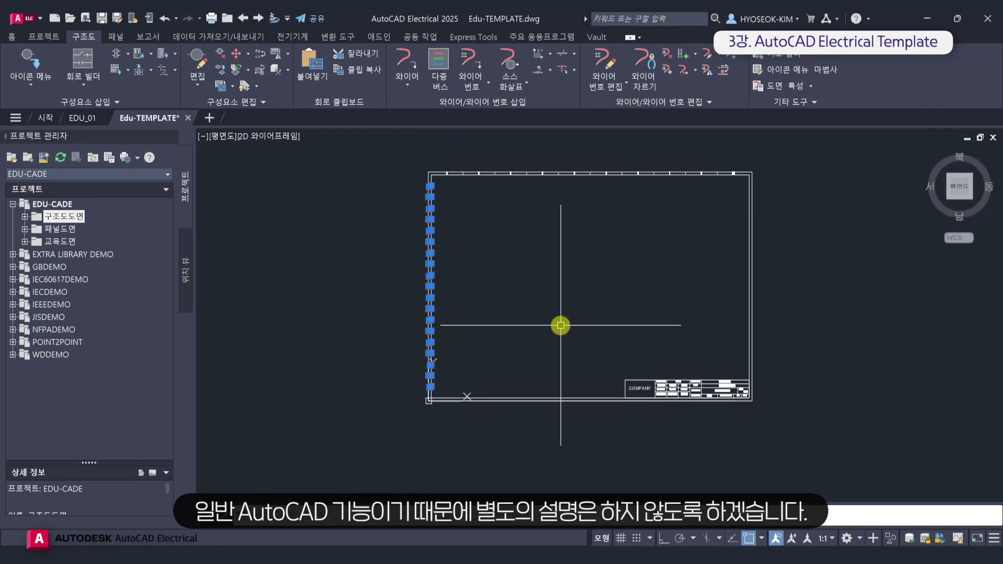
{"action": "type", "text": "mi"}
{"action": "key", "text": "Return"}
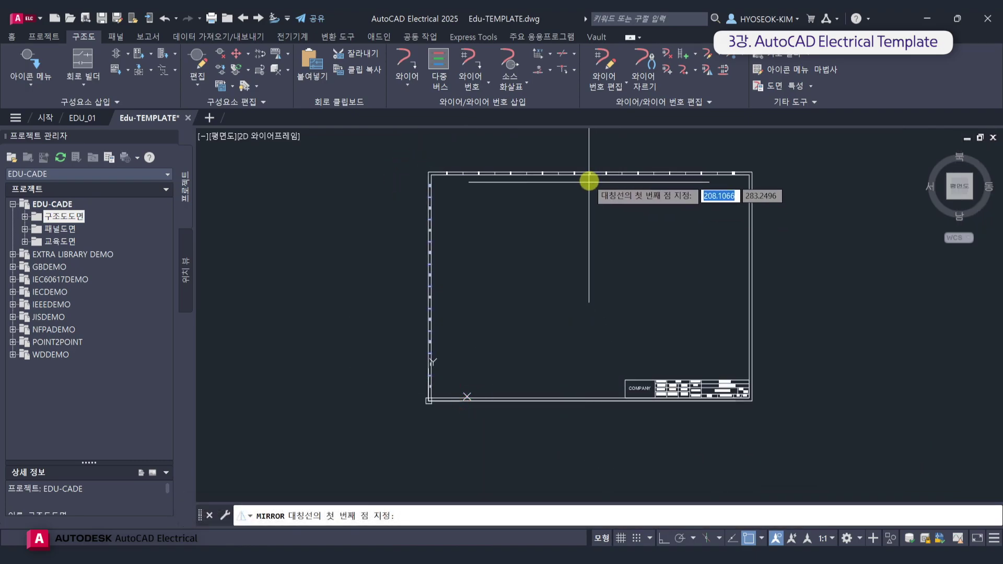
{"action": "left_click", "coordinate": [589, 174]}
{"action": "left_click", "coordinate": [591, 397]}
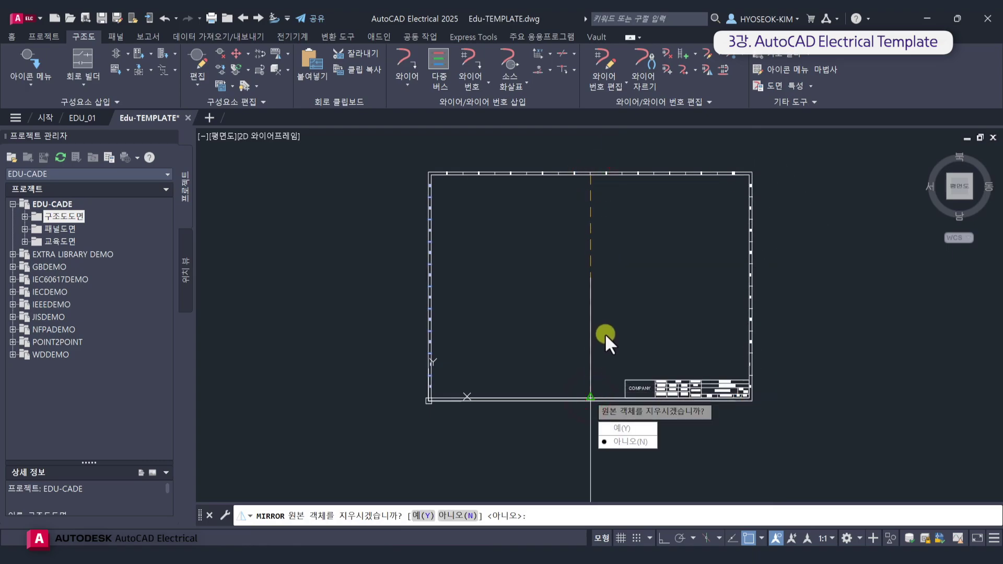
{"action": "key", "text": "Return"}
Mirror the top border's grid labels and dividers to the bottom border about the frame's horizontal centreline, keeping the originals.
{"action": "left_click", "coordinate": [439, 155]}
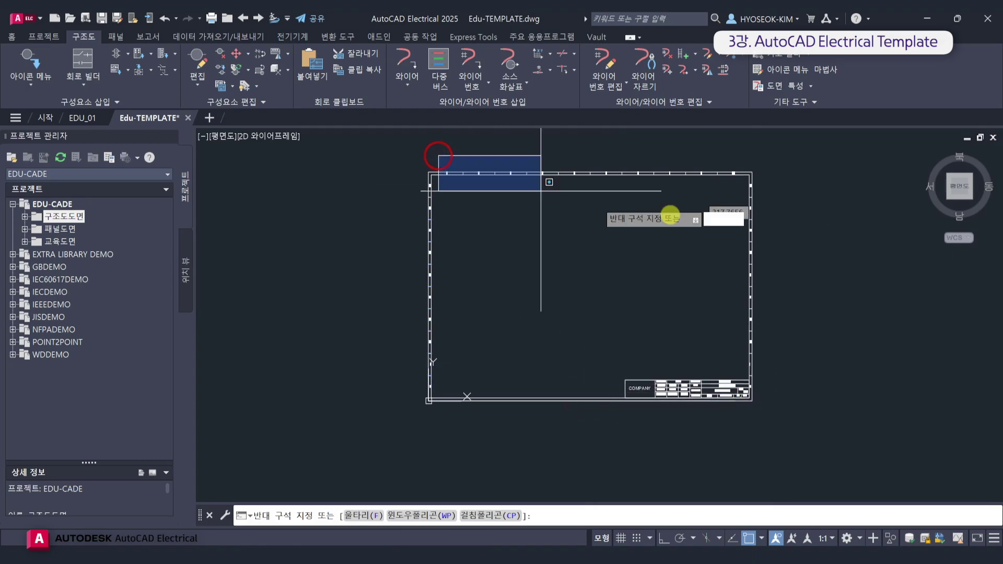
{"action": "left_click", "coordinate": [742, 196]}
{"action": "type", "text": "mi"}
{"action": "key", "text": "Return"}
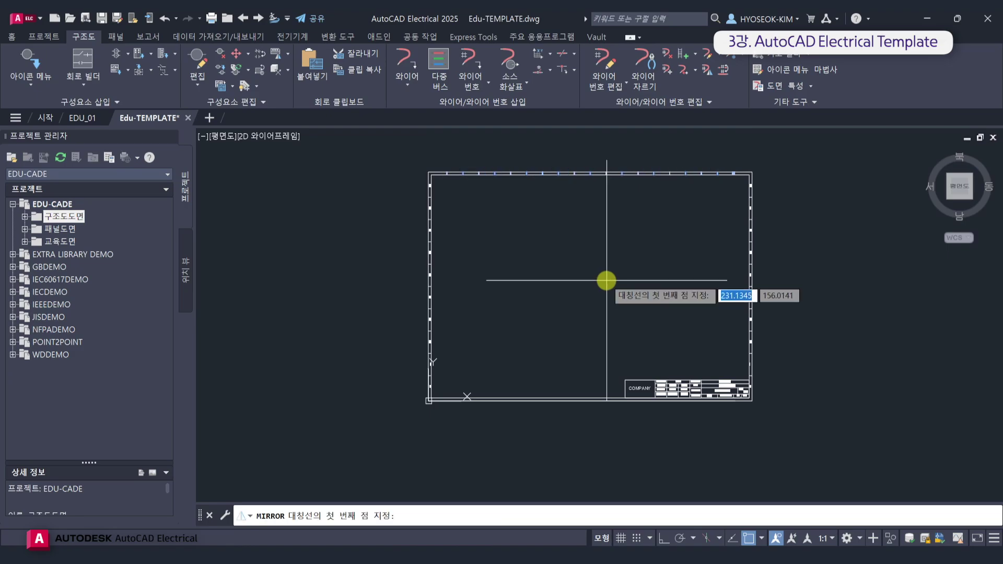
{"action": "left_click", "coordinate": [429, 286]}
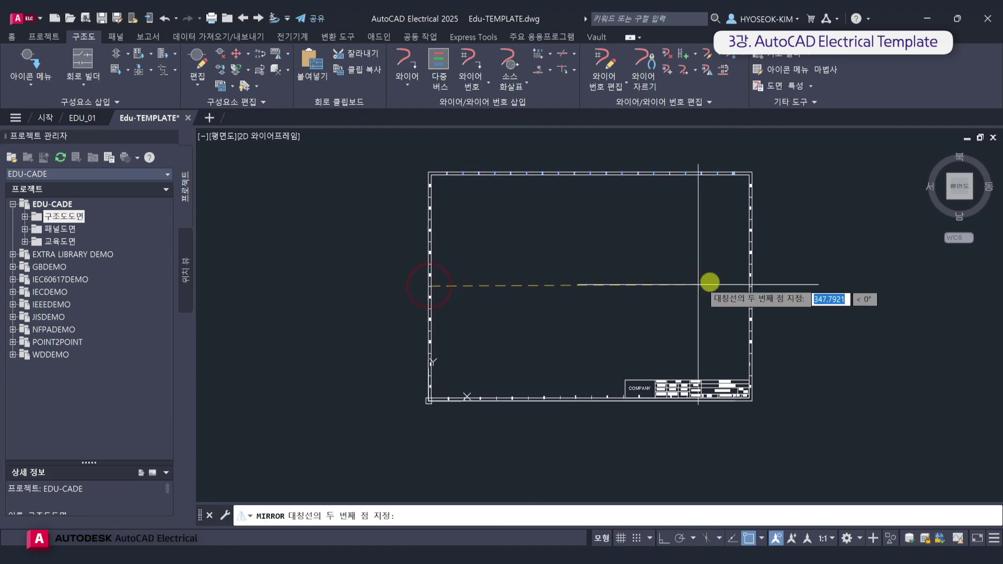
{"action": "left_click", "coordinate": [751, 284]}
{"action": "key", "text": "Return"}
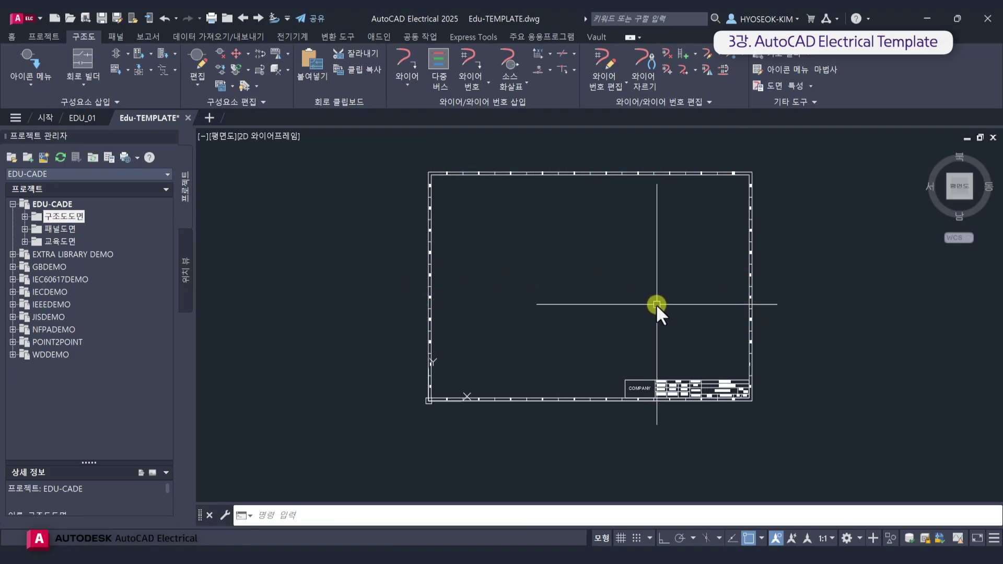
Start a block definition containing the whole frame, grid labels and title block, with its base point at the outer border's lower-left corner.
{"action": "scroll", "coordinate": [608, 253], "scroll_direction": "up", "scroll_amount": 2}
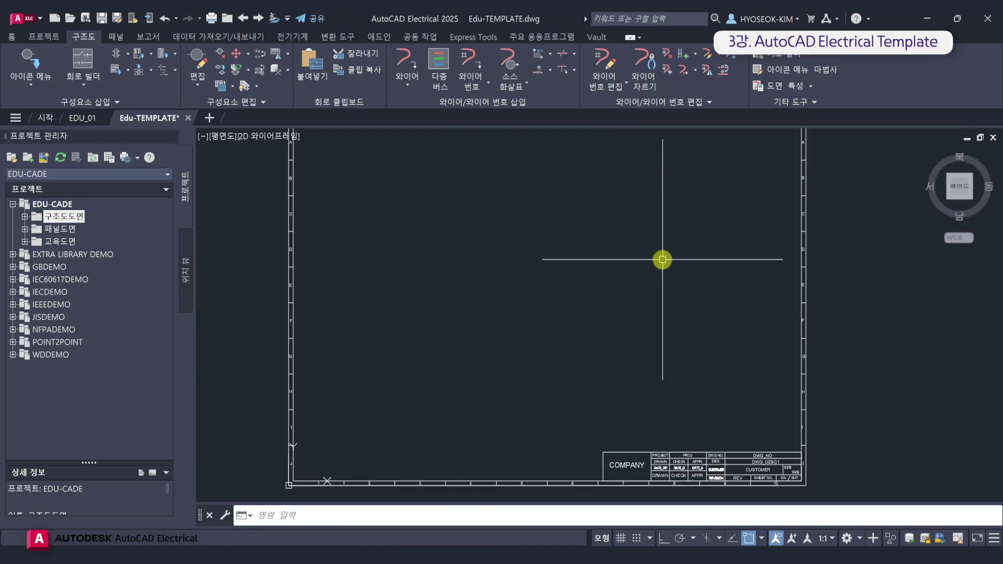
{"action": "middle_click", "coordinate": [598, 304]}
{"action": "middle_click", "coordinate": [597, 303]}
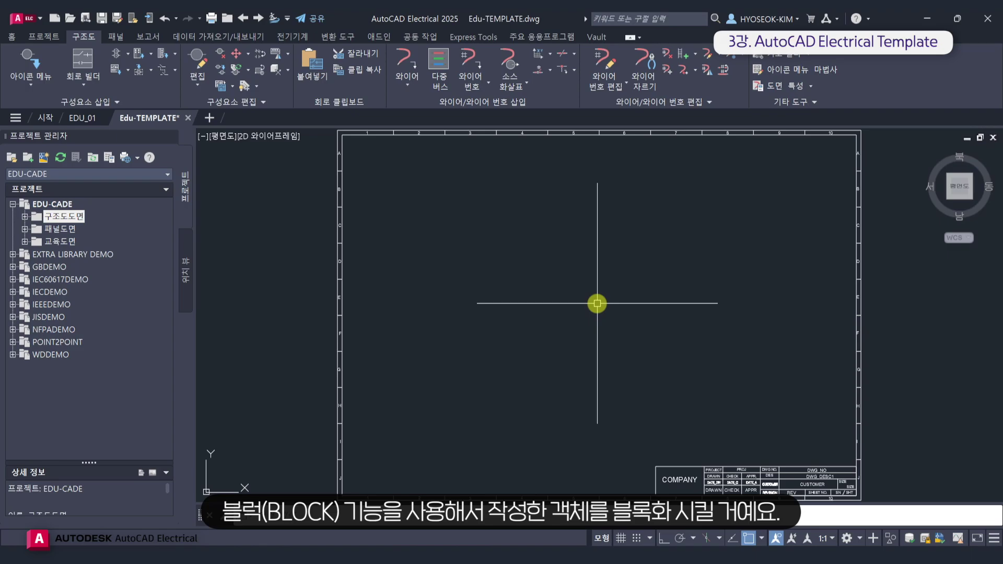
{"action": "type", "text": "BLOCK"}
{"action": "key", "text": "Return"}
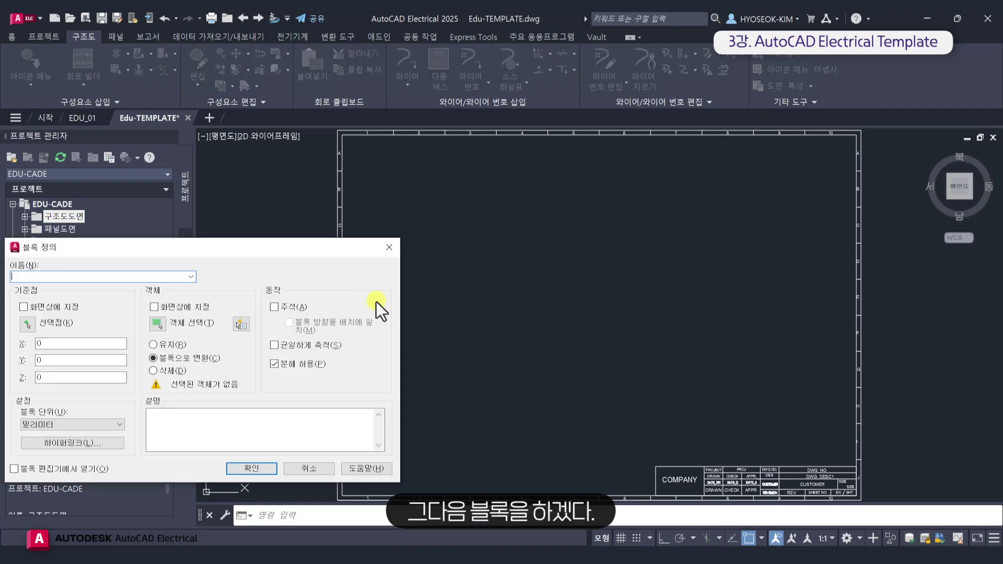
{"action": "left_click", "coordinate": [155, 327]}
{"action": "scroll", "coordinate": [553, 206], "scroll_direction": "down", "scroll_amount": 2}
{"action": "left_click", "coordinate": [773, 141]}
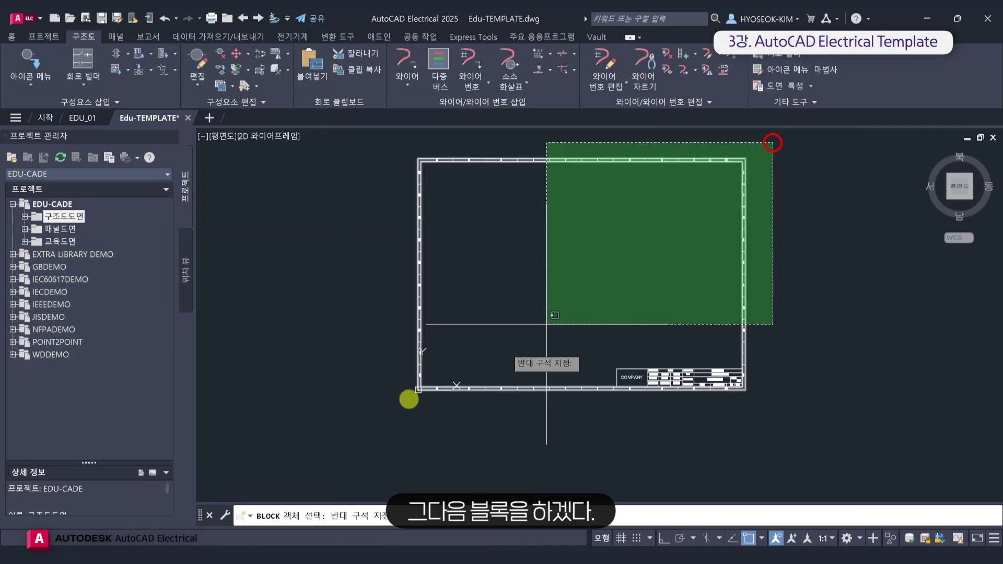
{"action": "left_click", "coordinate": [356, 428]}
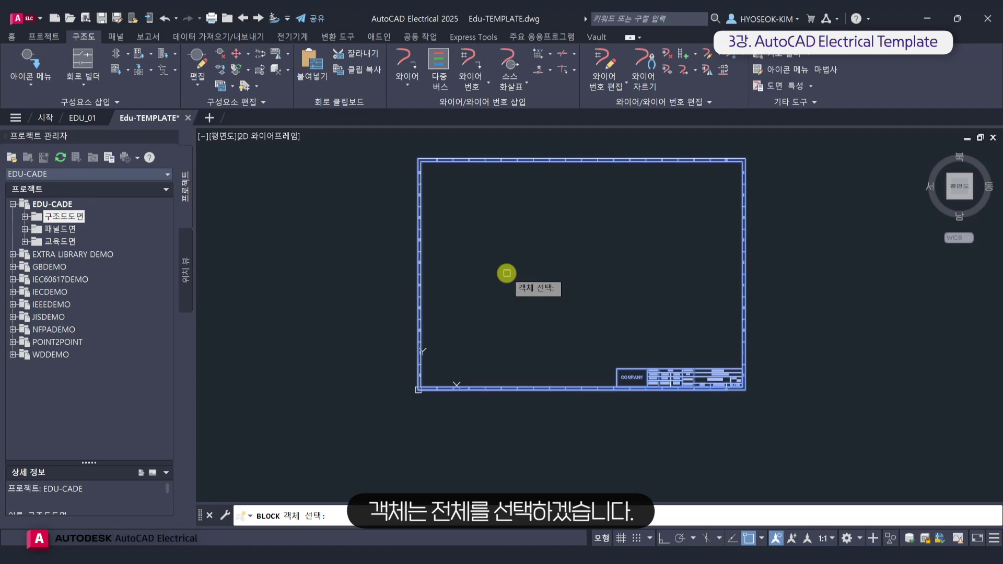
{"action": "key", "text": "Return"}
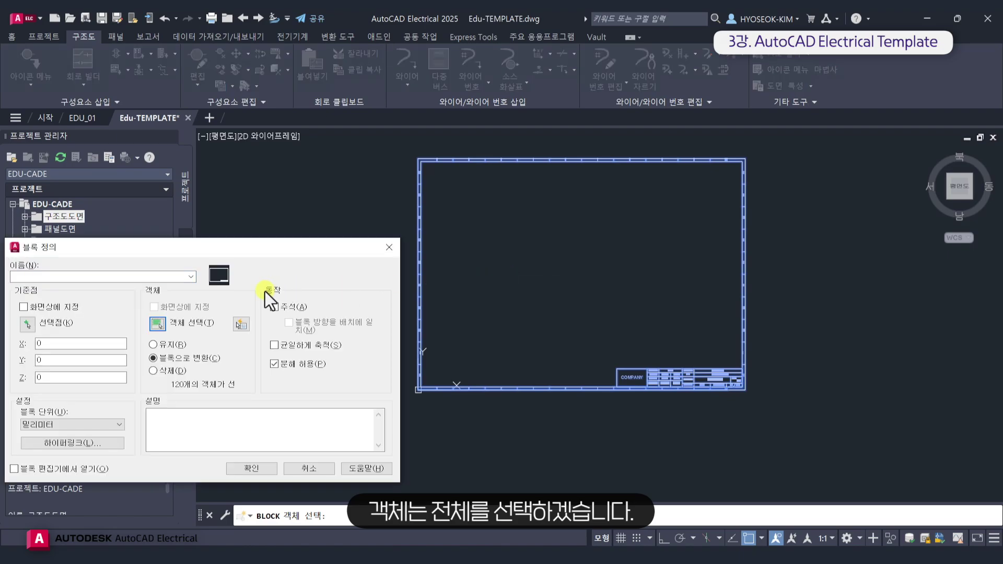
{"action": "left_click", "coordinate": [27, 324]}
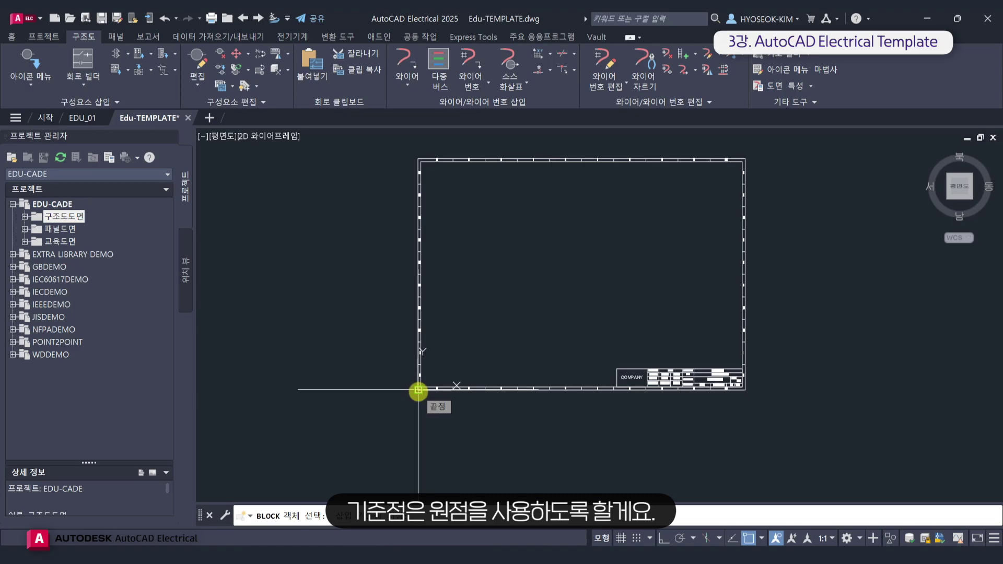
{"action": "left_click", "coordinate": [416, 390]}
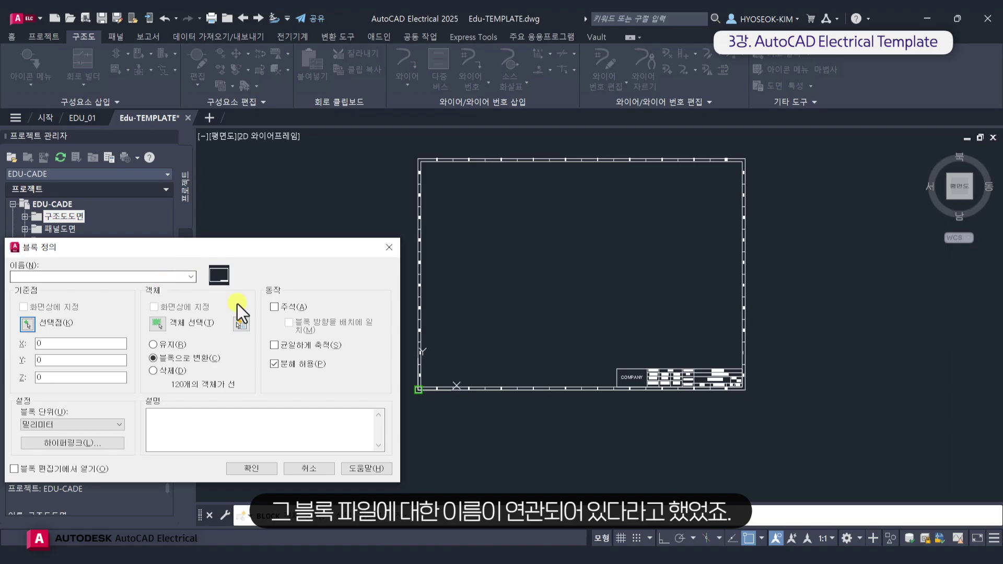
Switch to File Explorer, go to the EDU-CADE folder inside the desktop's 새 폴더, and open edu-cade.wdt in Notepad.
{"action": "key", "text": "alt+Tab"}
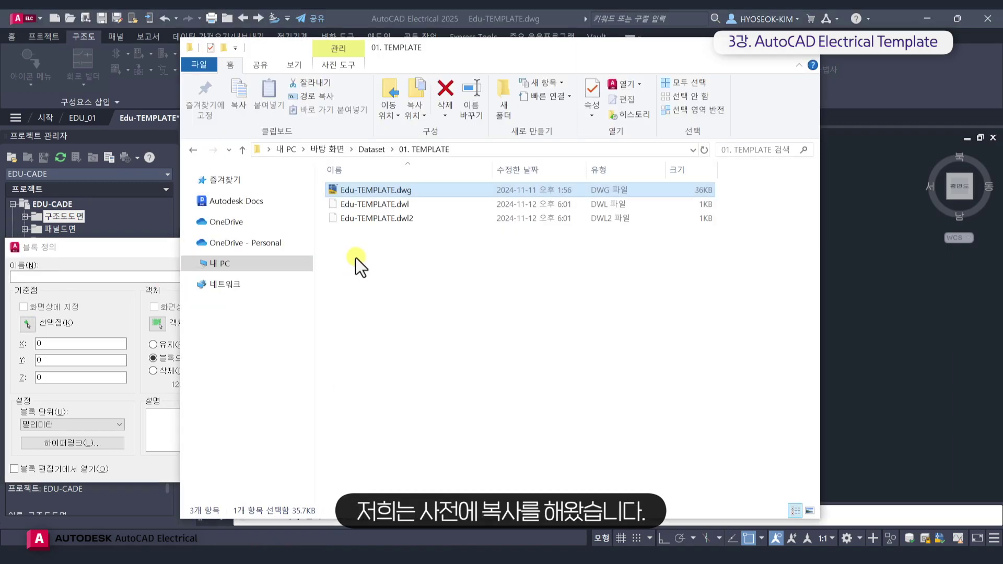
{"action": "left_click", "coordinate": [331, 149]}
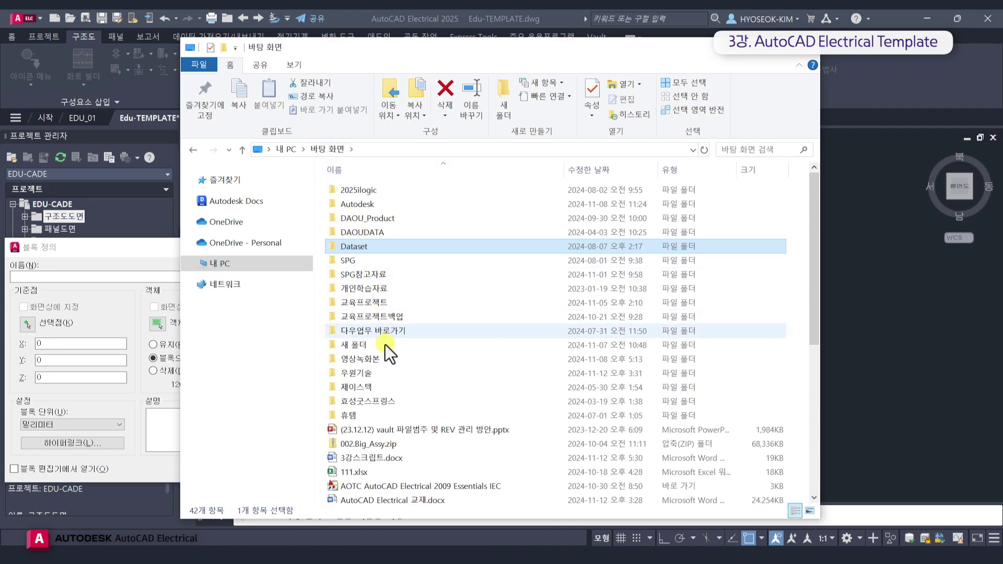
{"action": "double_click", "coordinate": [382, 347]}
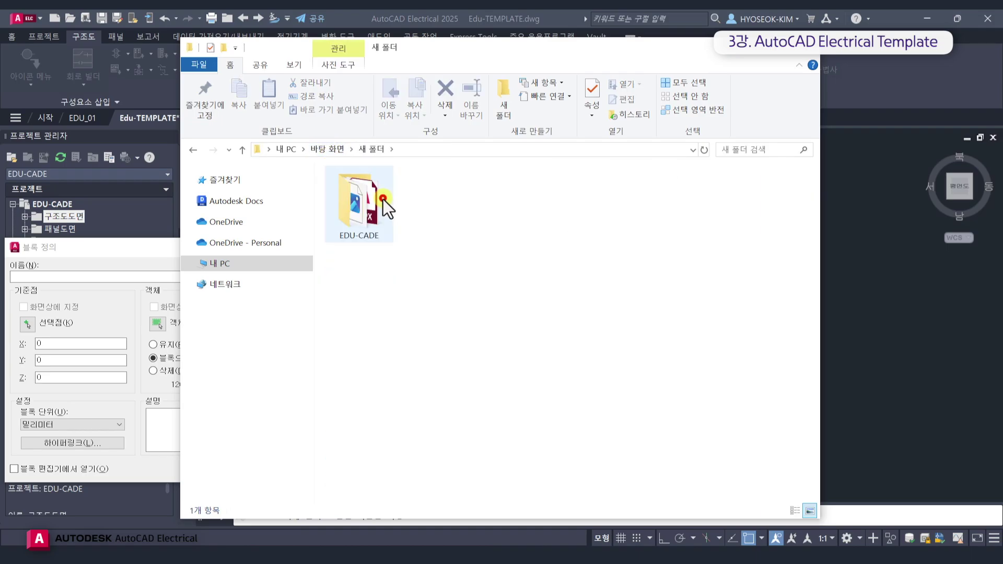
{"action": "double_click", "coordinate": [384, 199]}
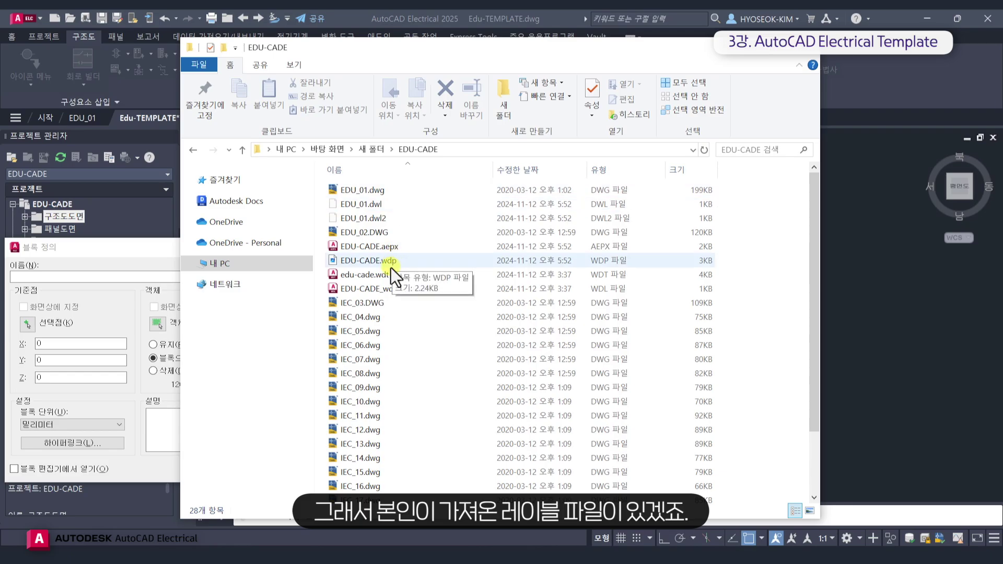
{"action": "left_click", "coordinate": [393, 288]}
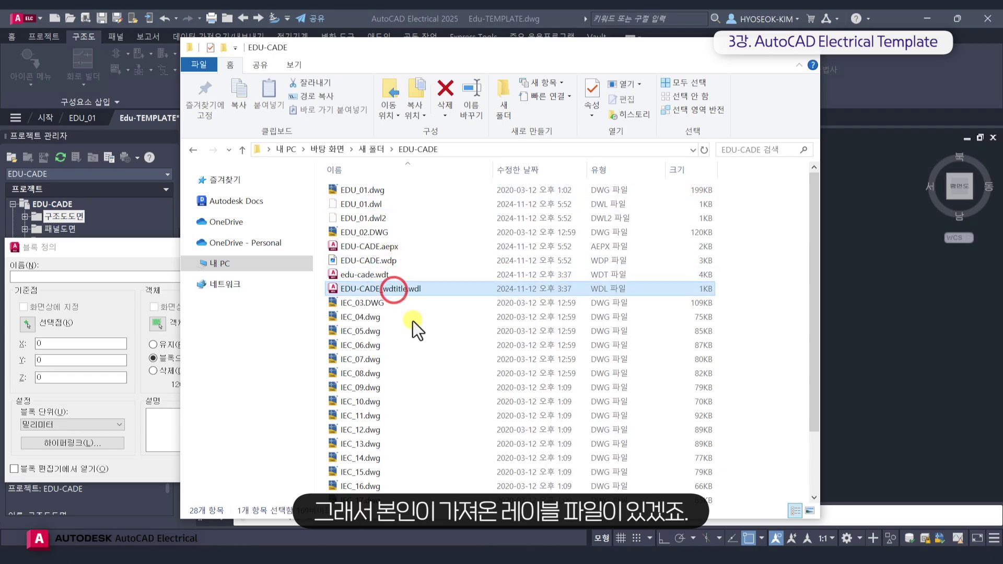
{"action": "left_click", "coordinate": [394, 277]}
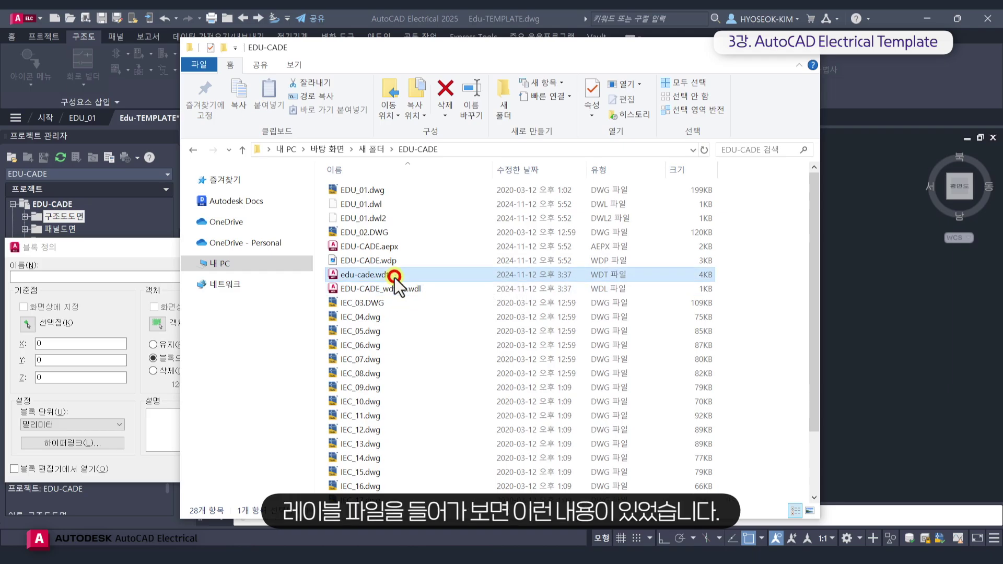
{"action": "right_click", "coordinate": [394, 277]}
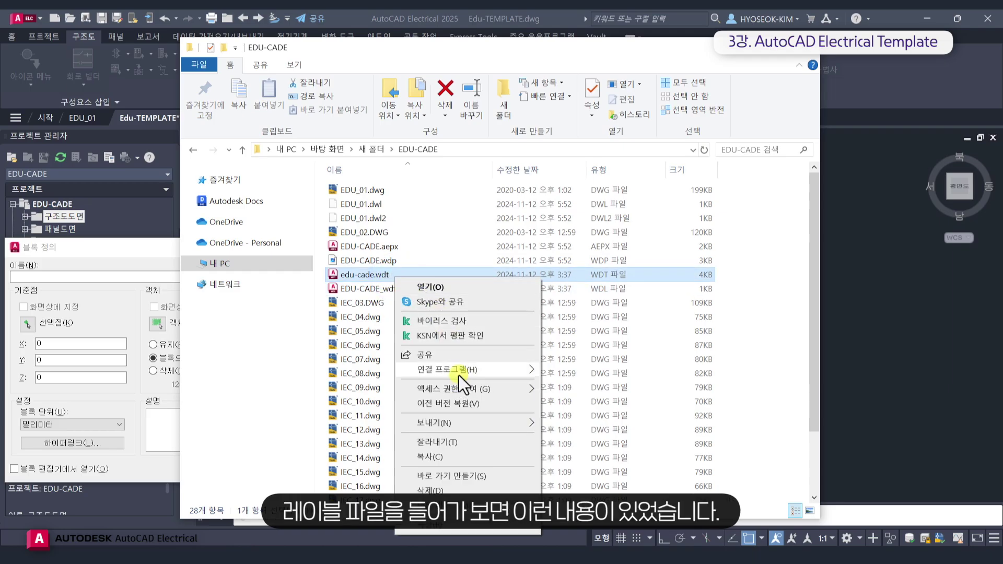
{"action": "mouse_move", "coordinate": [461, 372]}
{"action": "left_click", "coordinate": [566, 387]}
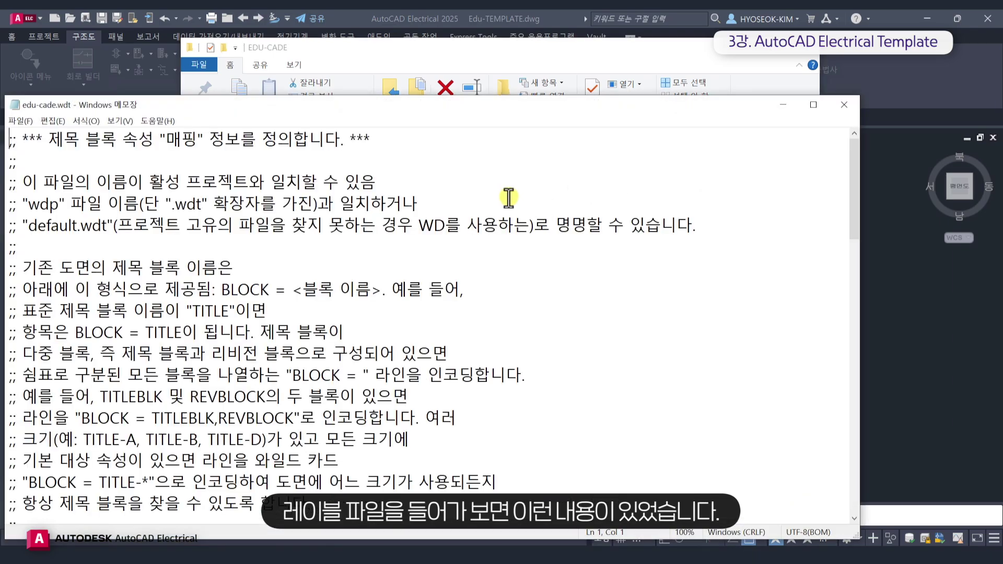
Examine the block name entry and attribute mapping lines at the end of edu-cade.wdt, and return to AutoCAD Electrical's block definition.
{"action": "scroll", "coordinate": [510, 197], "scroll_direction": "down", "scroll_amount": 15}
{"action": "left_click_drag", "start_coordinate": [496, 105], "coordinate": [669, 66]}
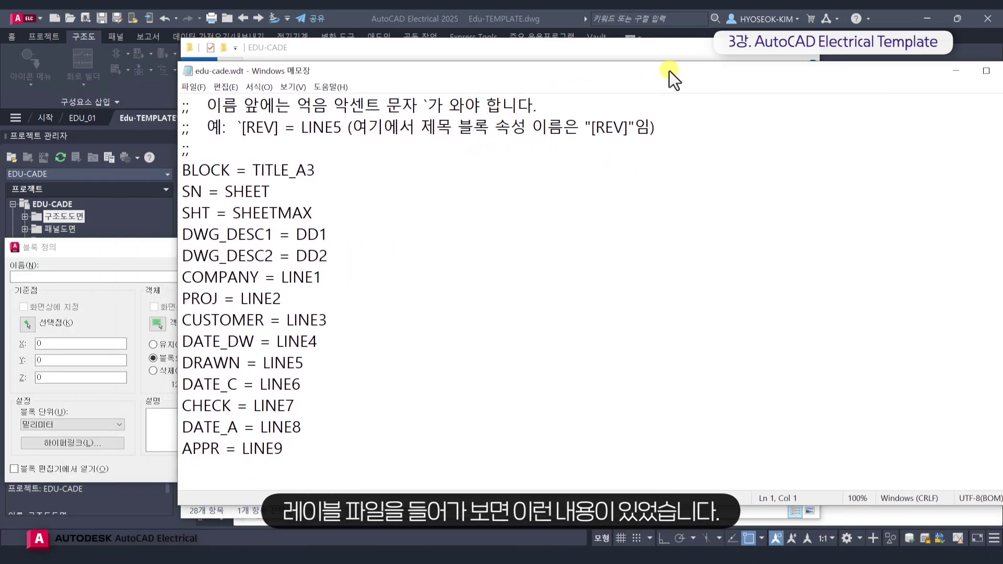
{"action": "left_click", "coordinate": [186, 163]}
{"action": "left_click_drag", "start_coordinate": [185, 163], "coordinate": [314, 163]}
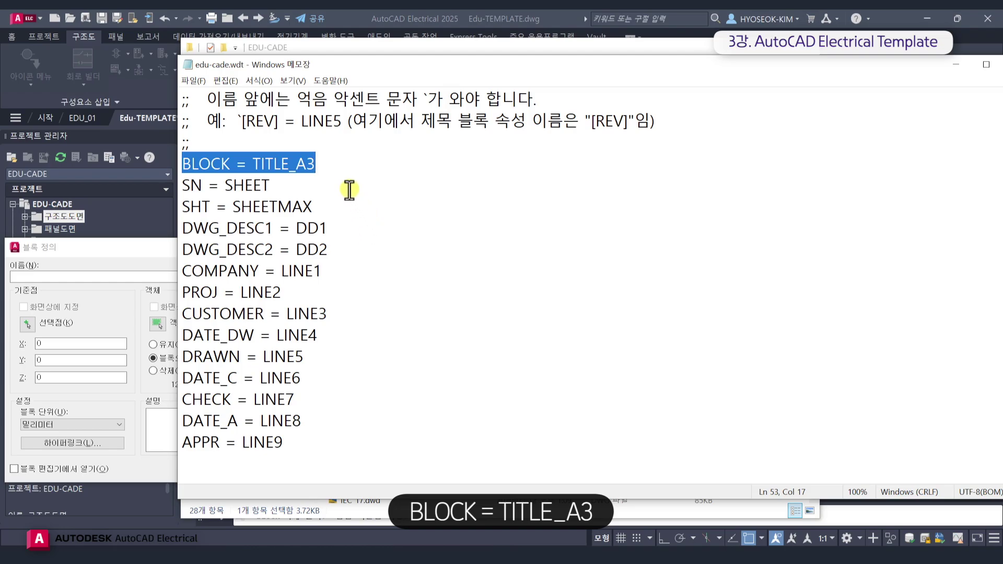
{"action": "left_click", "coordinate": [335, 165]}
{"action": "left_click_drag", "start_coordinate": [254, 163], "coordinate": [328, 163]}
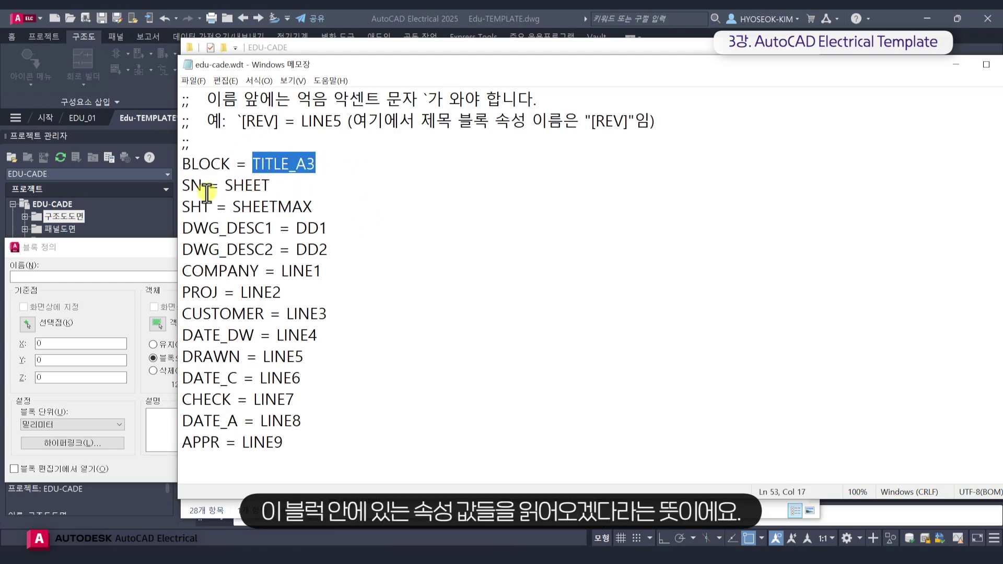
{"action": "left_click_drag", "start_coordinate": [183, 185], "coordinate": [203, 187]}
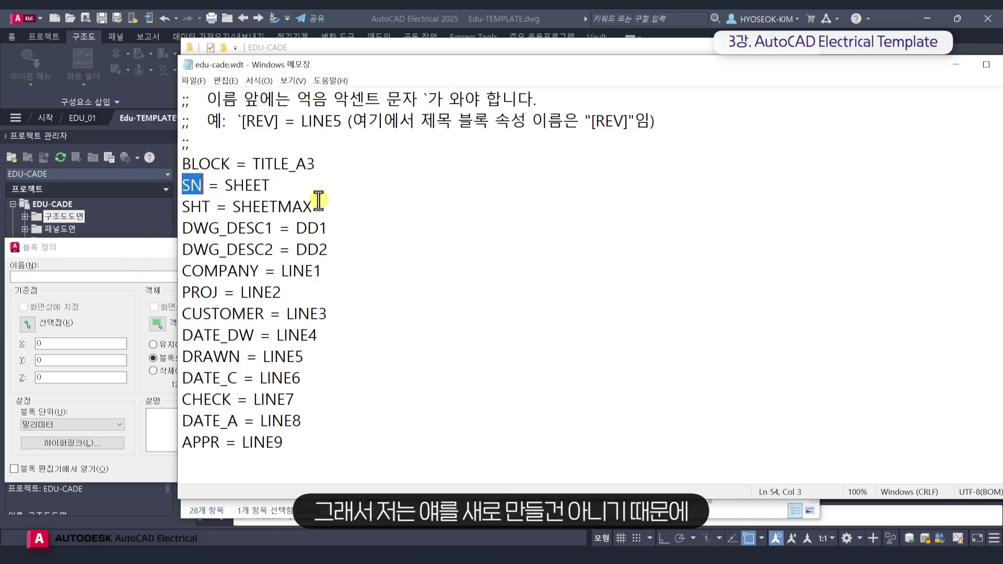
{"action": "left_click", "coordinate": [358, 178]}
{"action": "left_click_drag", "start_coordinate": [353, 158], "coordinate": [271, 332]}
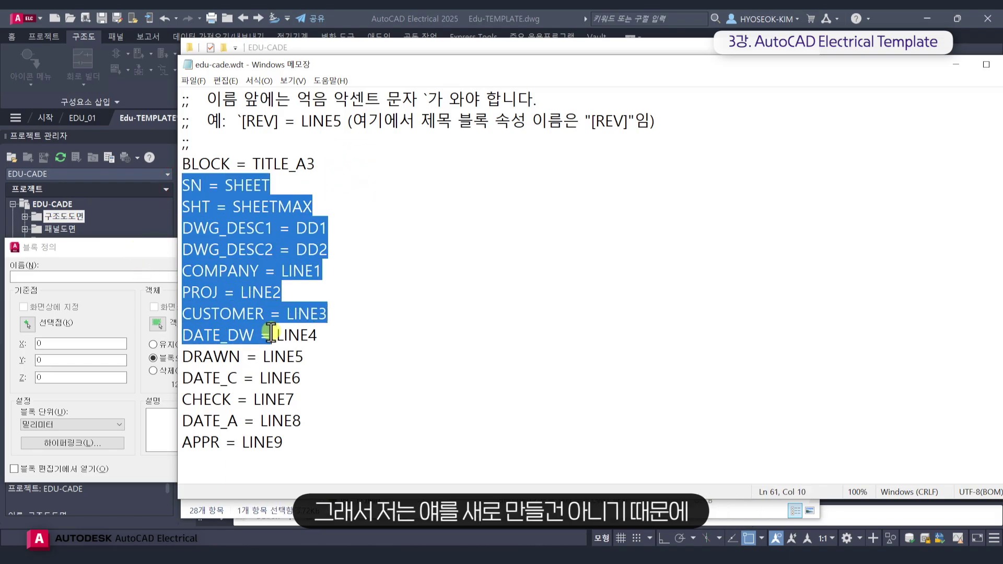
{"action": "left_click", "coordinate": [103, 261]}
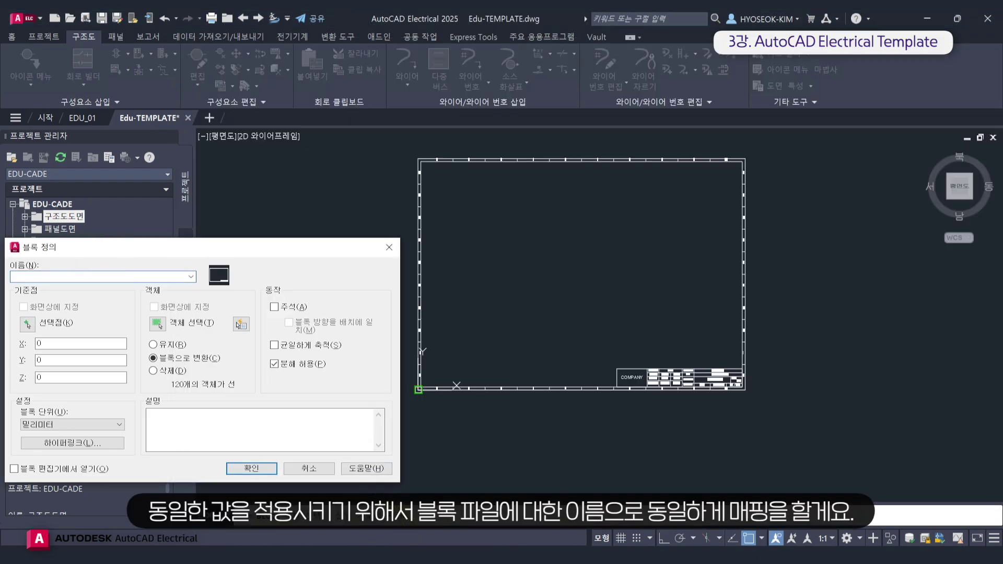
Copy the name TITLE_A3 from the BLOCK entry in edu-cade.wdt, use it as the block name, and complete the block definition.
{"action": "key", "text": "alt+Tab"}
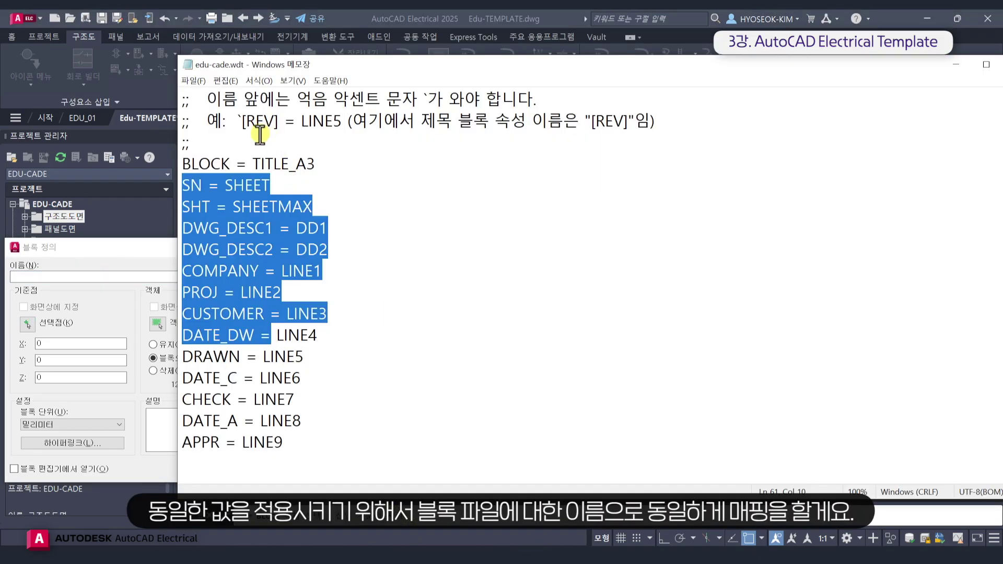
{"action": "double_click", "coordinate": [251, 163]}
{"action": "key", "text": "ctrl+c"}
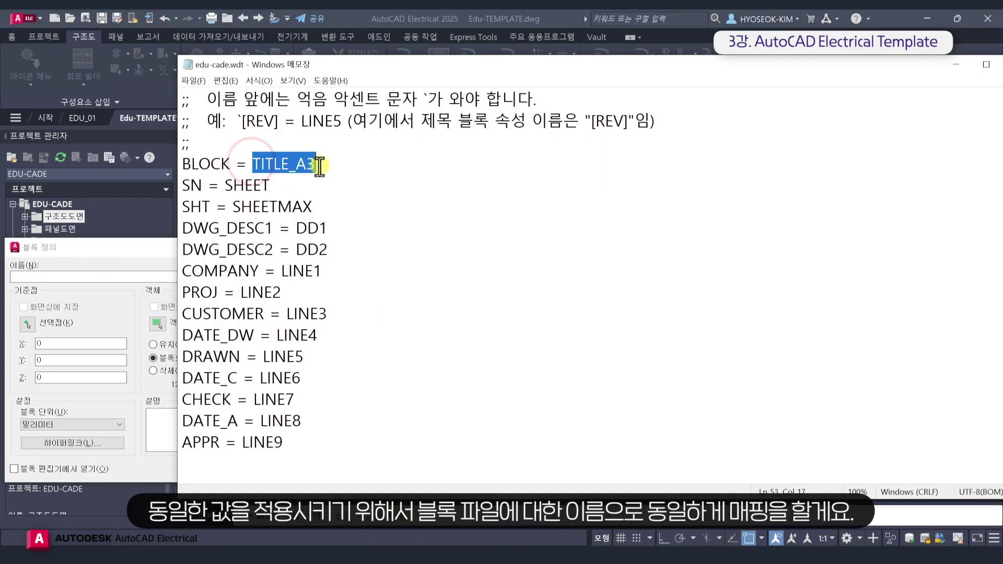
{"action": "left_click", "coordinate": [94, 278]}
{"action": "key", "text": "ctrl+v"}
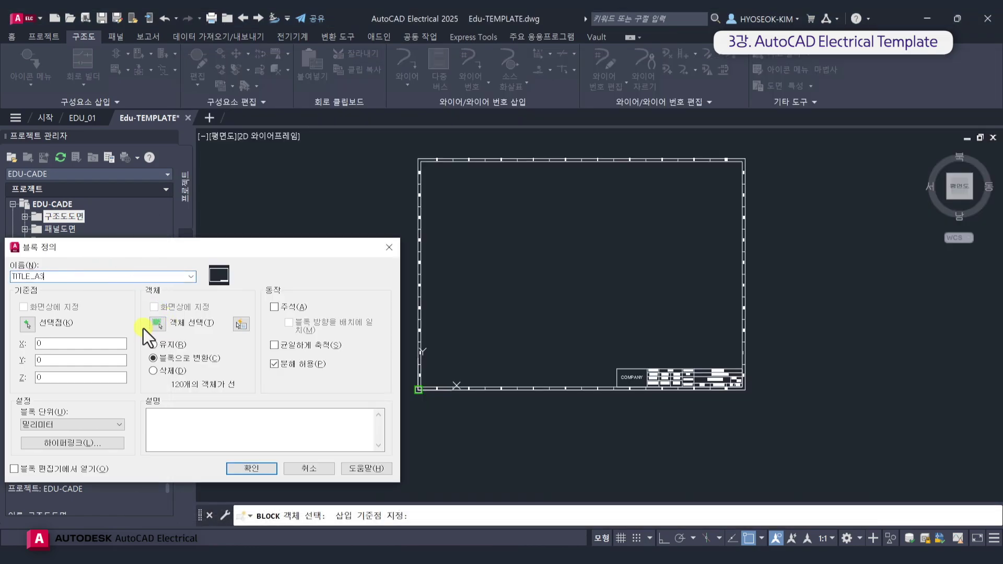
{"action": "left_click", "coordinate": [244, 469]}
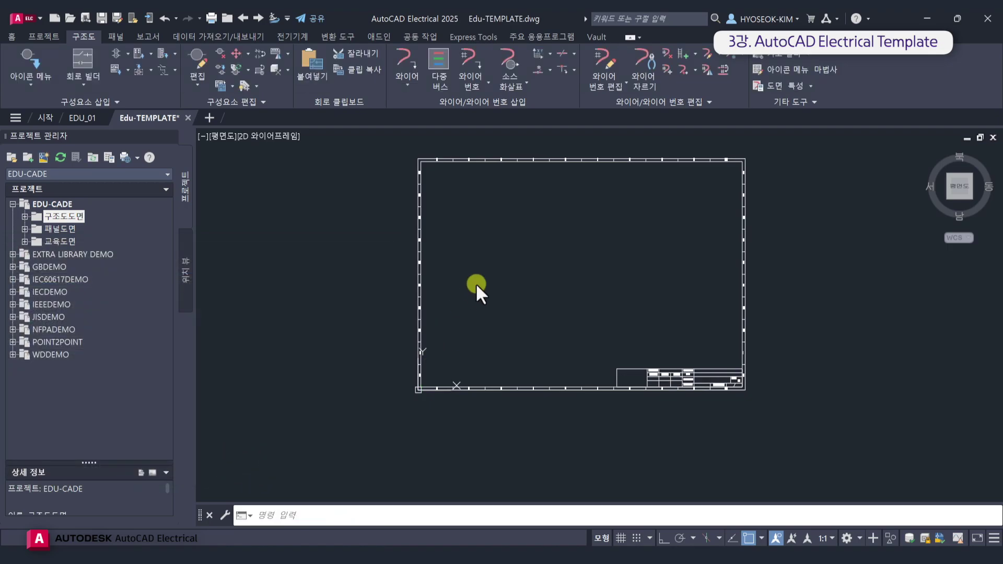
{"action": "middle_click", "coordinate": [579, 269]}
{"action": "middle_click", "coordinate": [579, 269]}
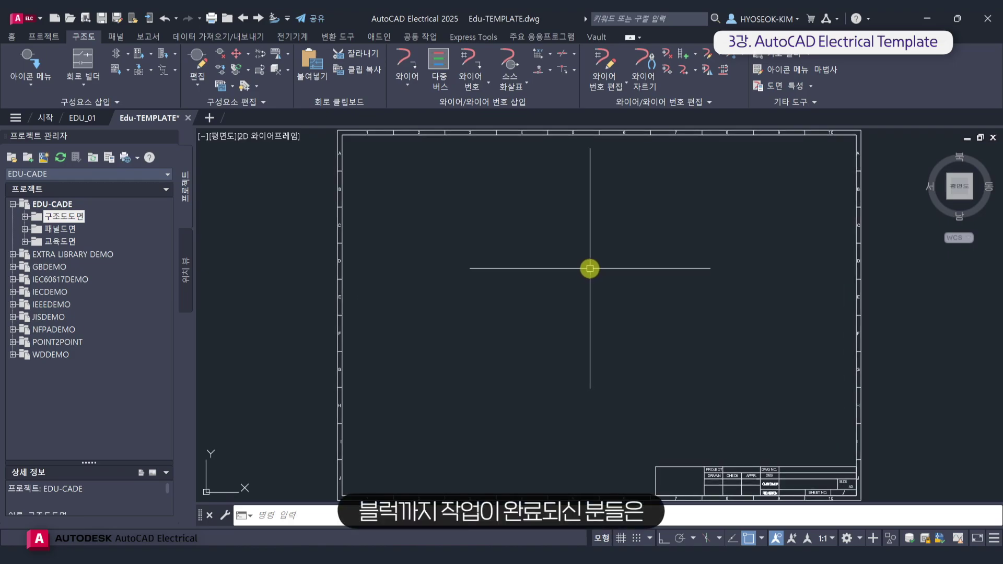
Start the title block setup with the project-specific .WDT file method, and close the edu-cade.wdt window open in Notepad.
{"action": "left_click", "coordinate": [40, 40]}
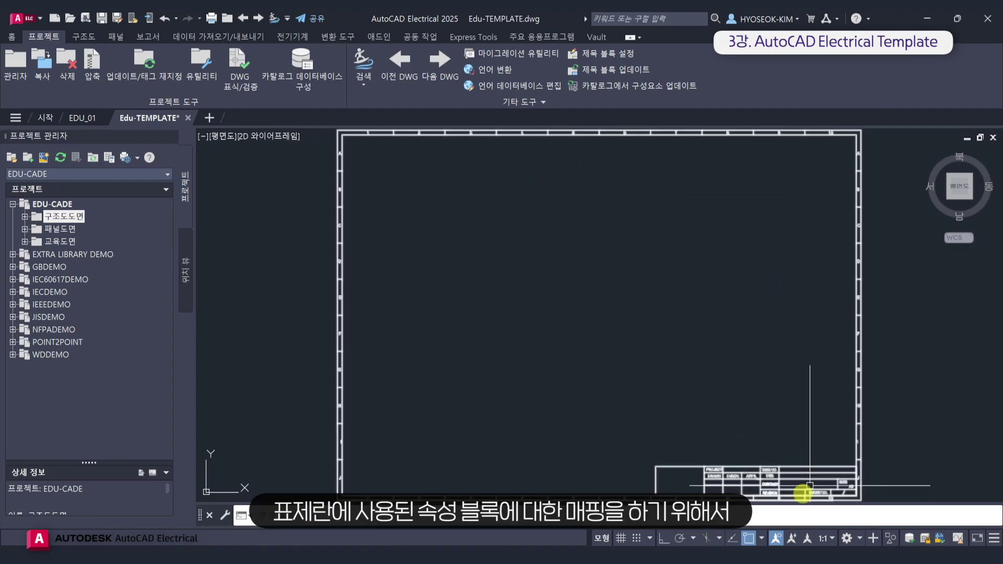
{"action": "left_click", "coordinate": [625, 56]}
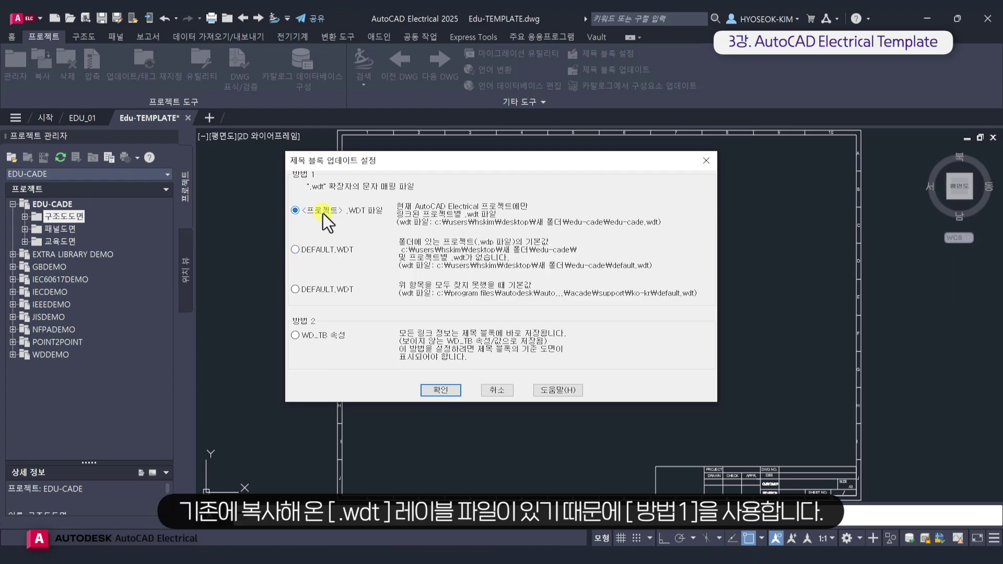
{"action": "left_click", "coordinate": [440, 391]}
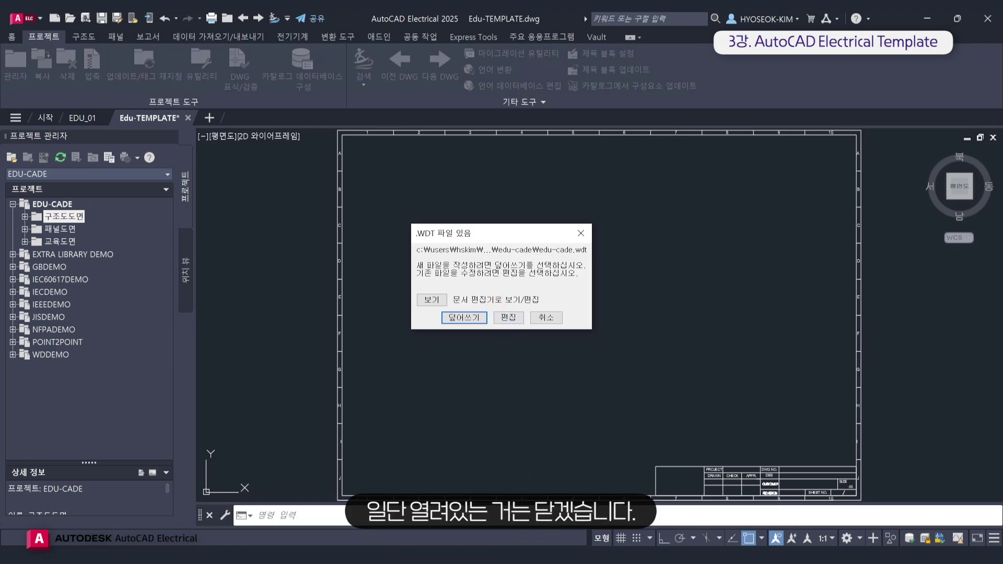
{"action": "mouse_move", "coordinate": [527, 557]}
{"action": "left_click", "coordinate": [523, 535]}
{"action": "left_click_drag", "start_coordinate": [931, 65], "coordinate": [846, 57]}
{"action": "left_click", "coordinate": [930, 61]}
Edit the existing .WDT file, review its project value and drawing value mappings for TITLE_A3, and accept the setup.
{"action": "left_click", "coordinate": [513, 316]}
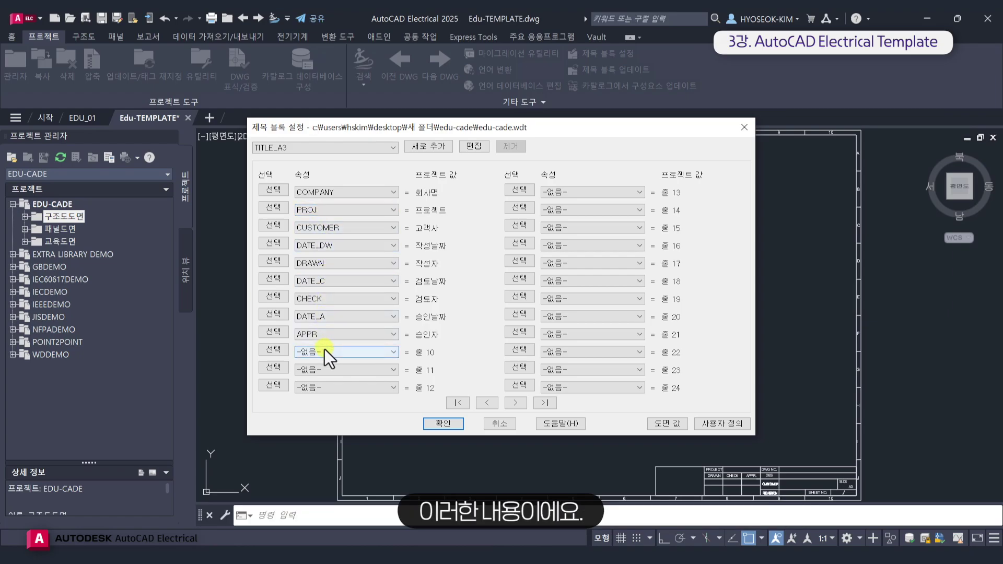
{"action": "left_click", "coordinate": [662, 424]}
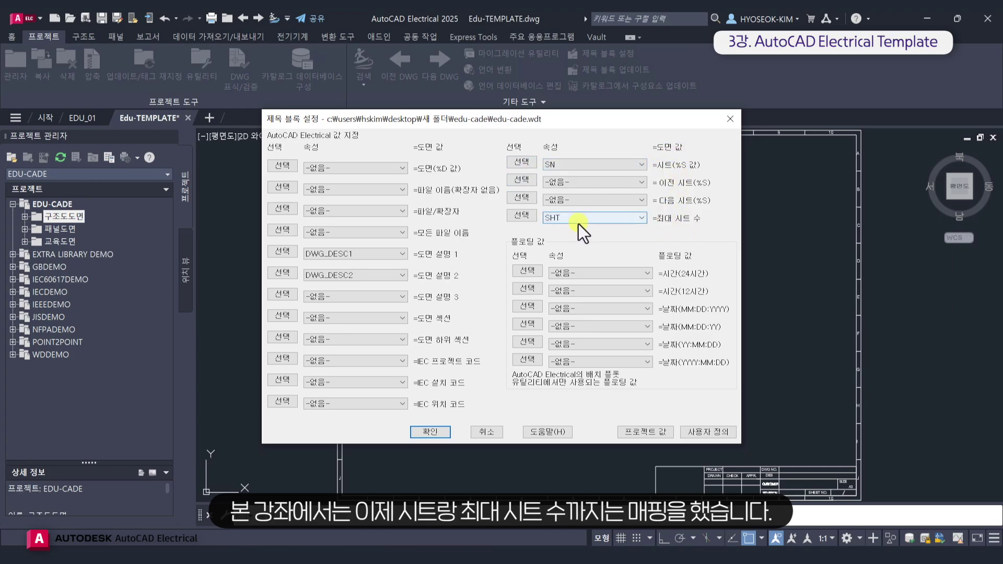
{"action": "left_click", "coordinate": [440, 433]}
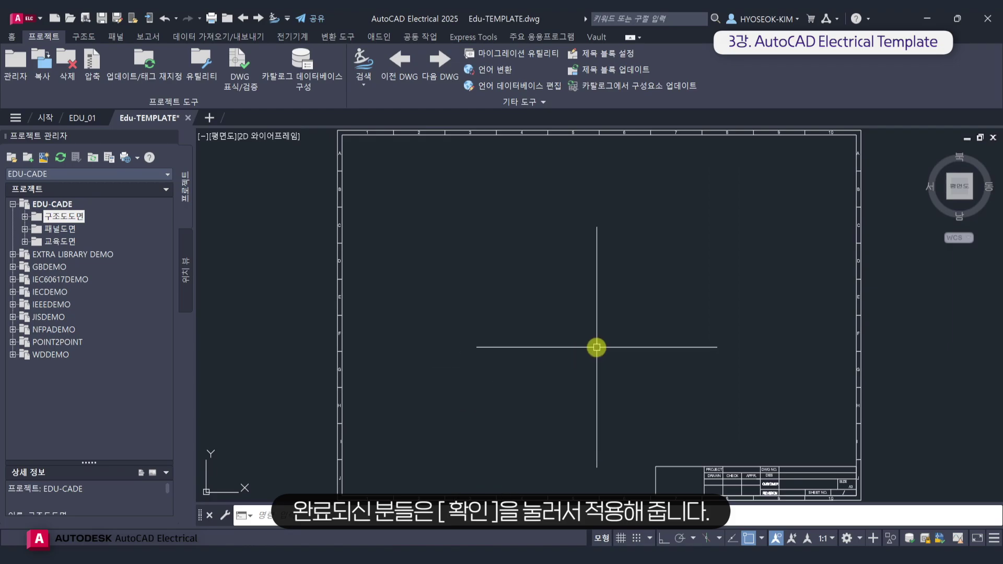
Open edu-cade.wdt from the EDU-CADE folder in Notepad, examine the block name and attribute mapping lines, and return to AutoCAD Electrical.
{"action": "left_click", "coordinate": [267, 557]}
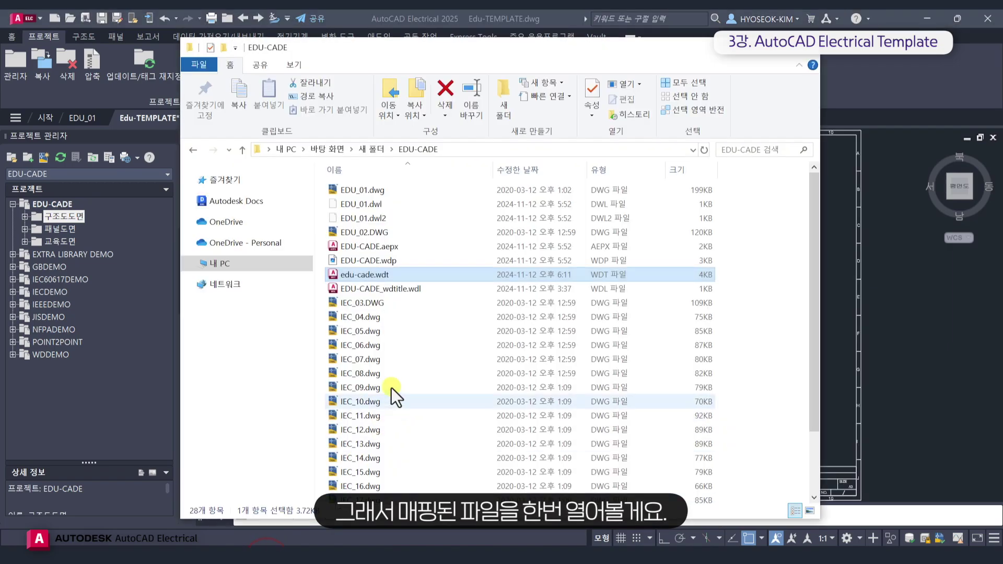
{"action": "right_click", "coordinate": [400, 277]}
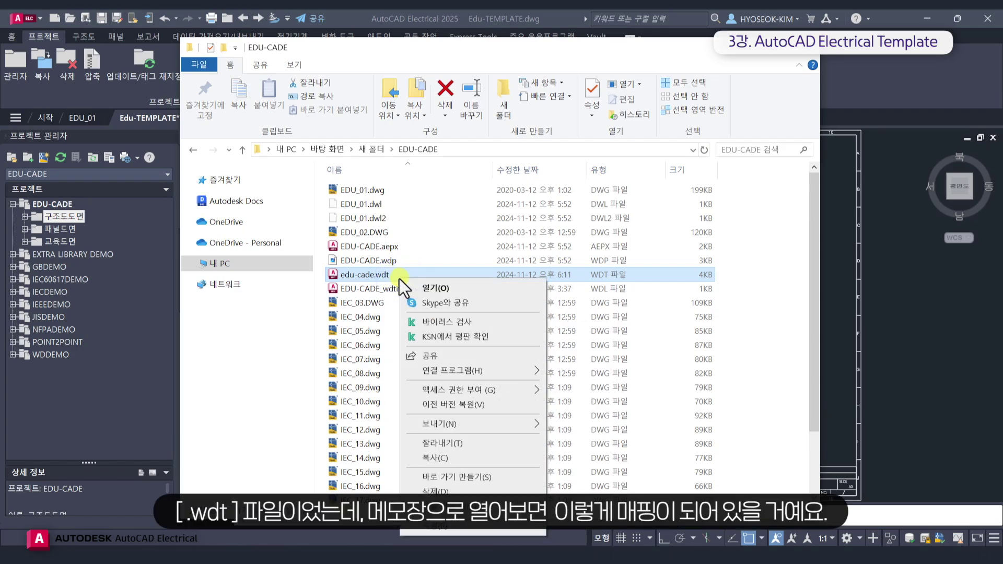
{"action": "mouse_move", "coordinate": [483, 367]}
{"action": "left_click", "coordinate": [579, 376]}
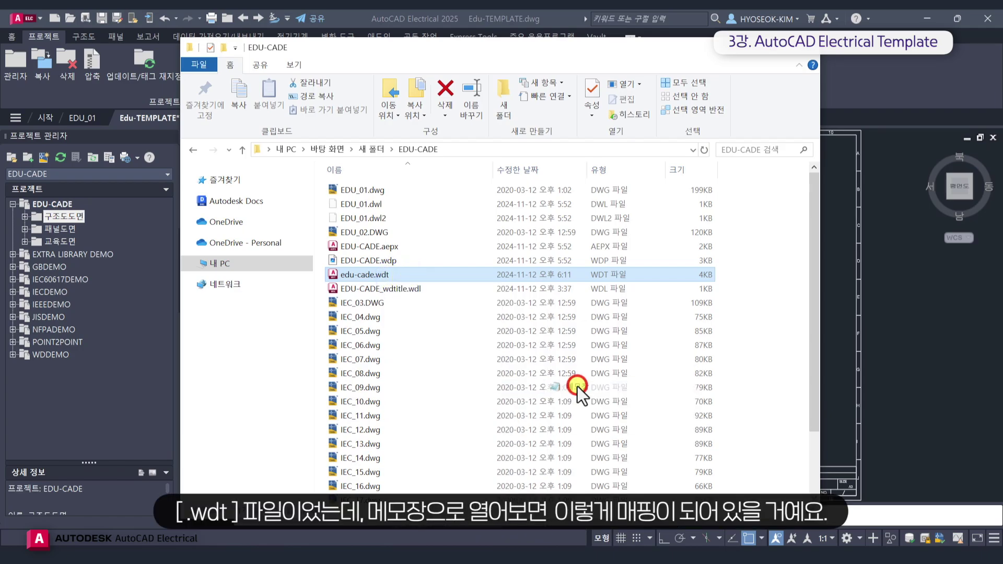
{"action": "scroll", "coordinate": [482, 284], "scroll_direction": "down", "scroll_amount": 15}
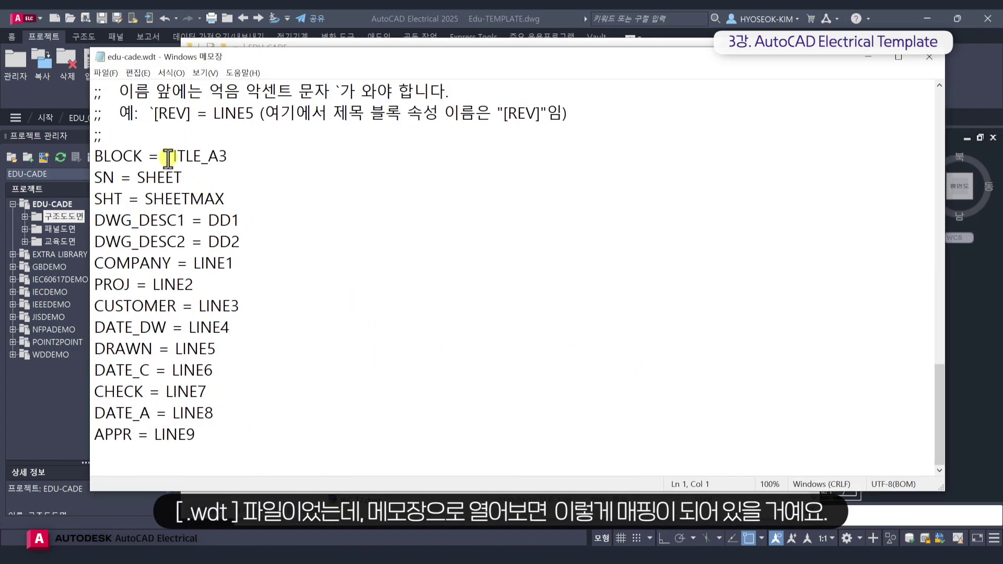
{"action": "left_click_drag", "start_coordinate": [165, 155], "coordinate": [301, 437]}
{"action": "left_click", "coordinate": [301, 437]}
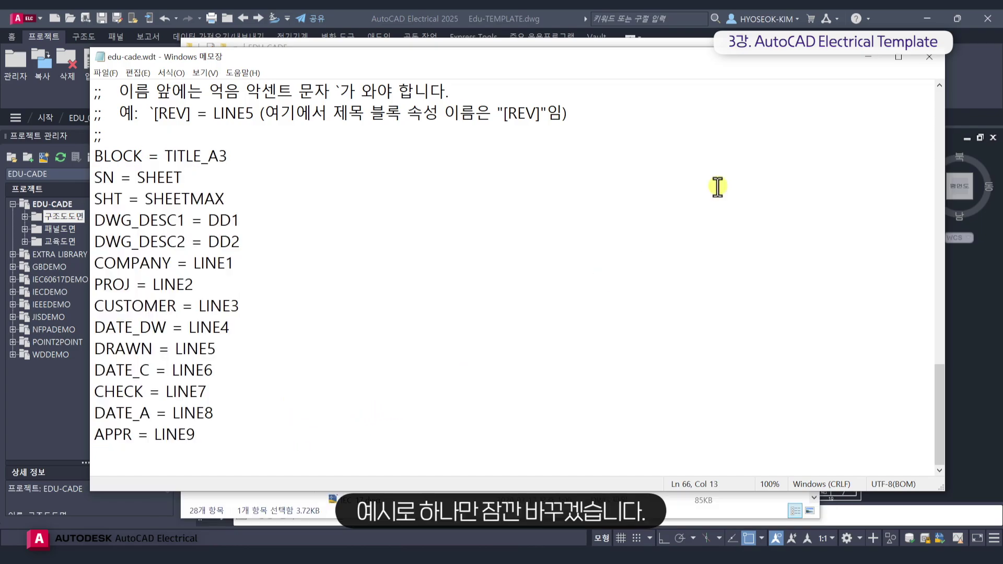
{"action": "left_click", "coordinate": [868, 56]}
{"action": "left_click", "coordinate": [758, 50]}
Edit the project's existing .WDT title block setup to map the approver value (승인자) to the COMPANY attribute.
{"action": "left_click", "coordinate": [595, 71]}
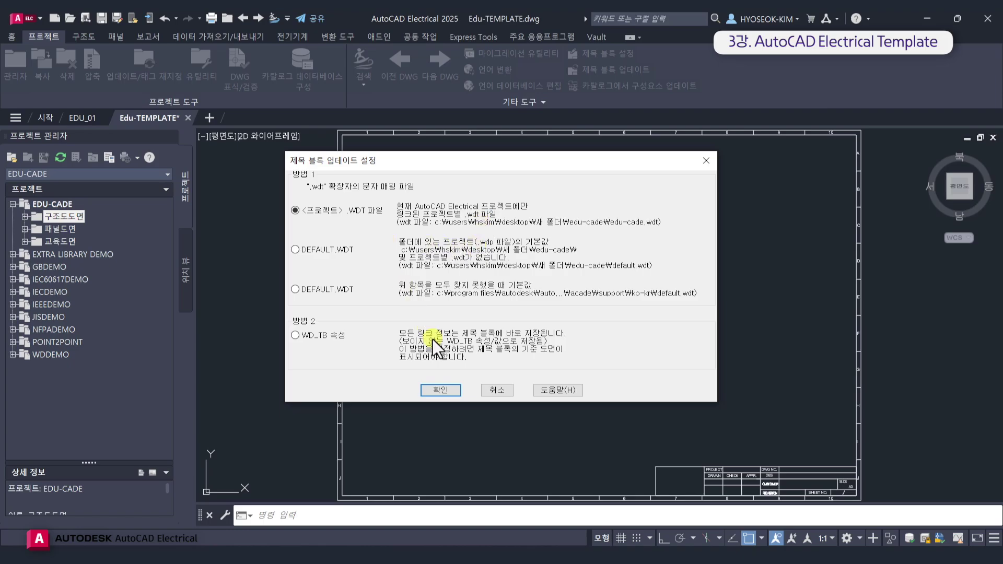
{"action": "left_click", "coordinate": [448, 387]}
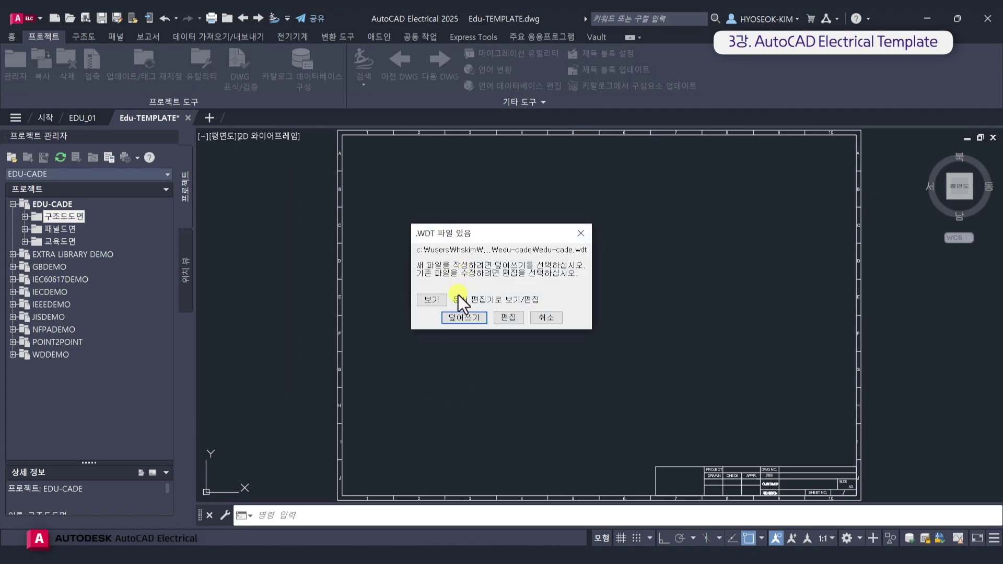
{"action": "left_click", "coordinate": [507, 315]}
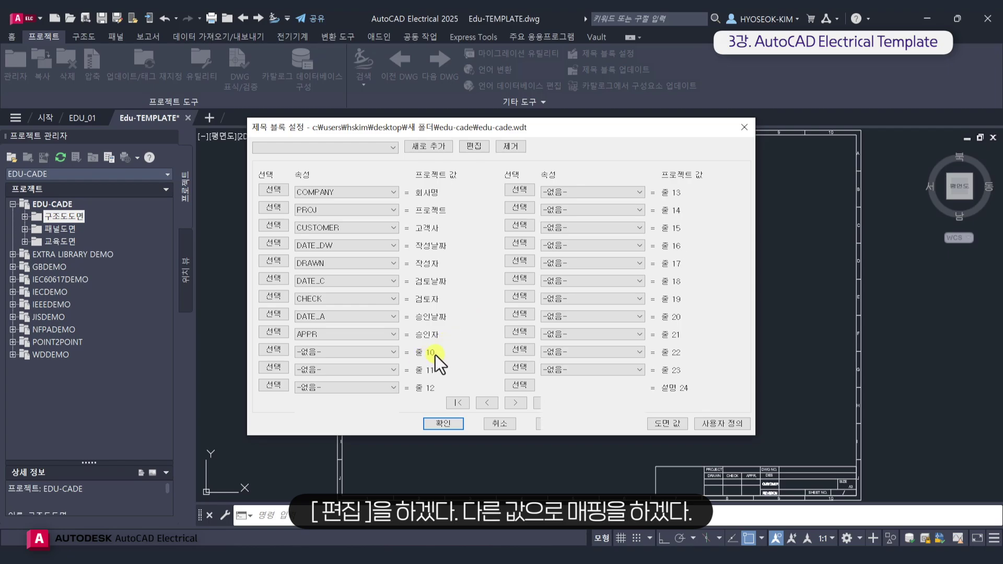
{"action": "left_click", "coordinate": [349, 335]}
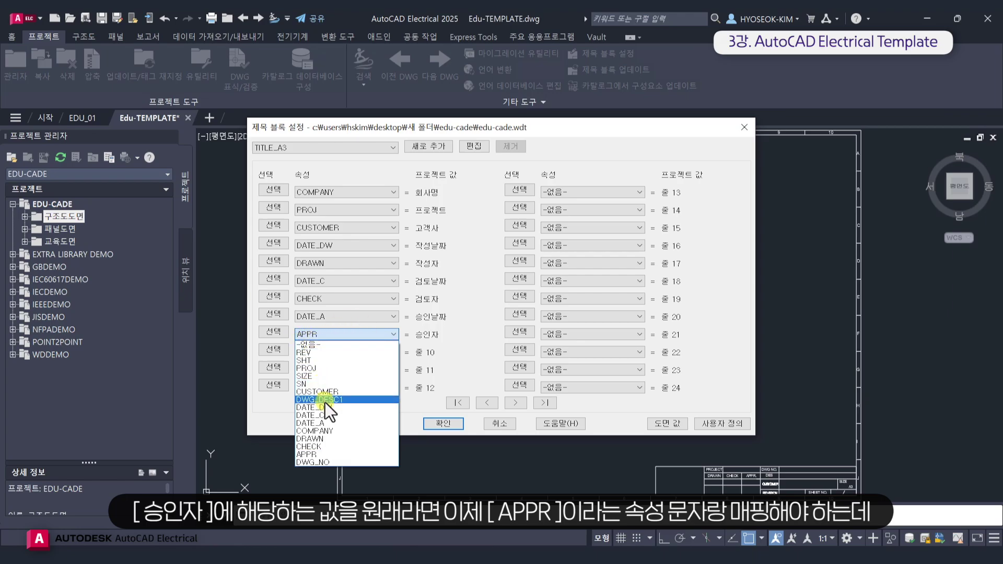
{"action": "left_click", "coordinate": [331, 432]}
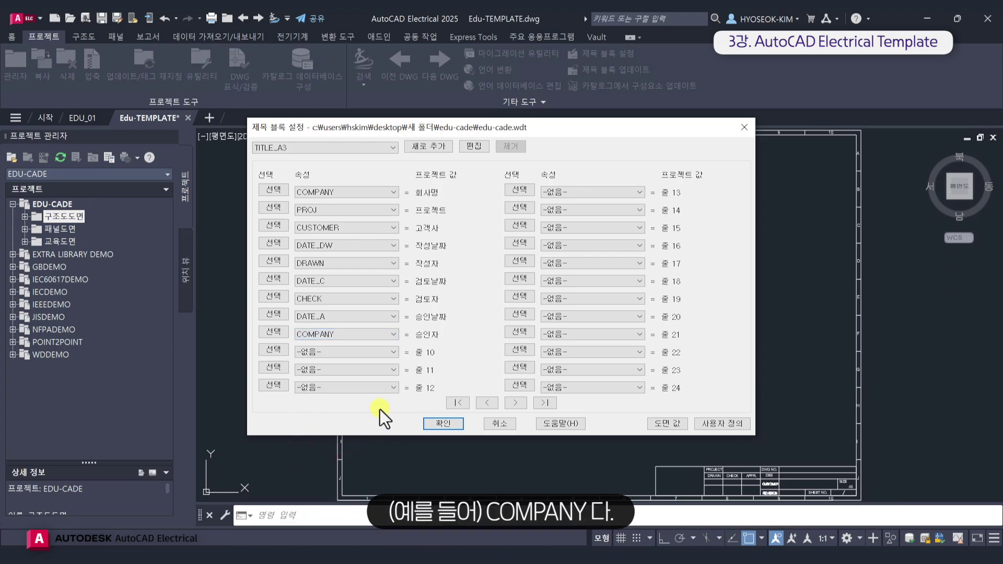
{"action": "left_click", "coordinate": [442, 424]}
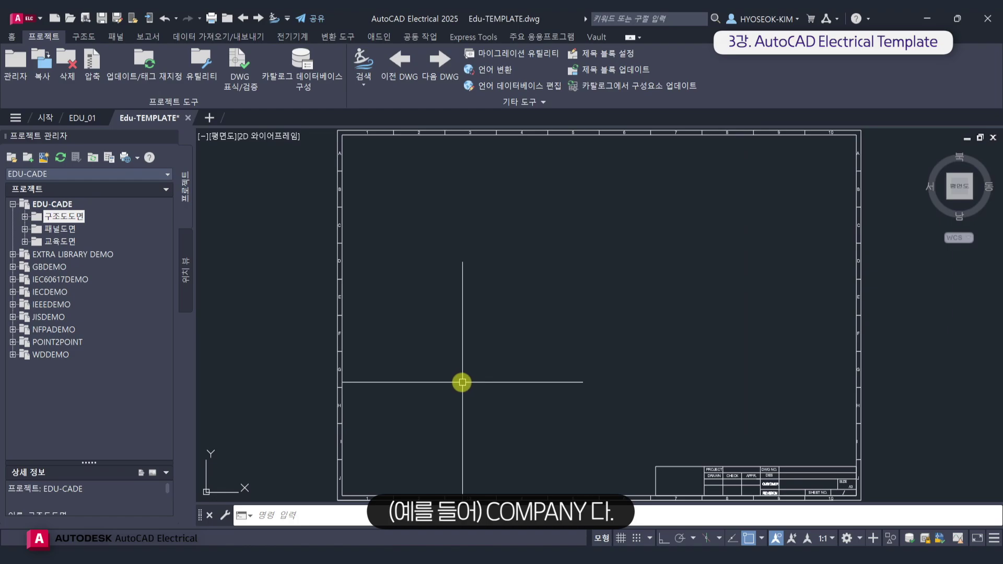
Reopen edu-cade.wdt in Notepad, check which attribute is mapped to LINE9, and return to AutoCAD Electrical.
{"action": "left_click", "coordinate": [287, 556]}
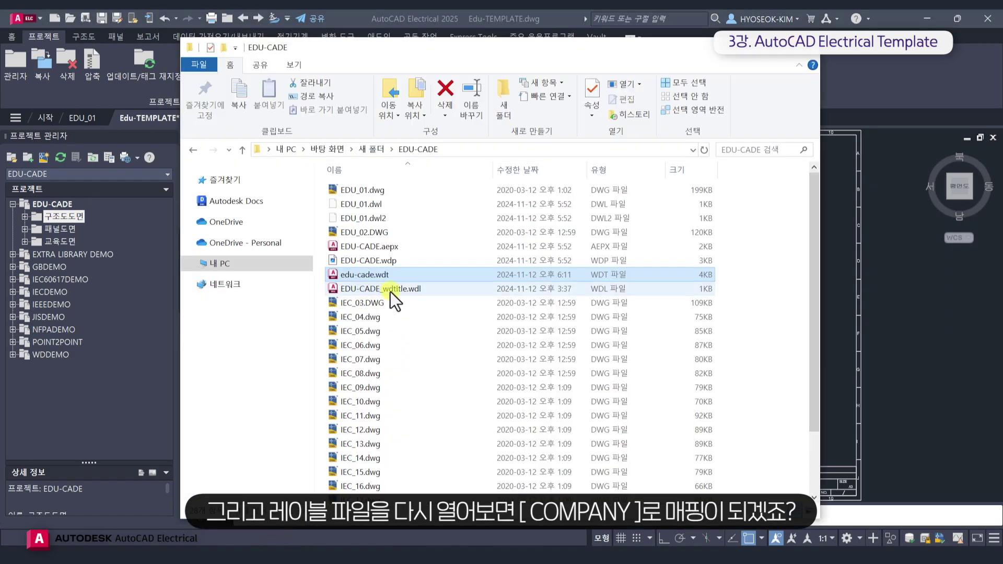
{"action": "double_click", "coordinate": [391, 275]}
{"action": "right_click", "coordinate": [391, 275]}
{"action": "mouse_move", "coordinate": [452, 370]}
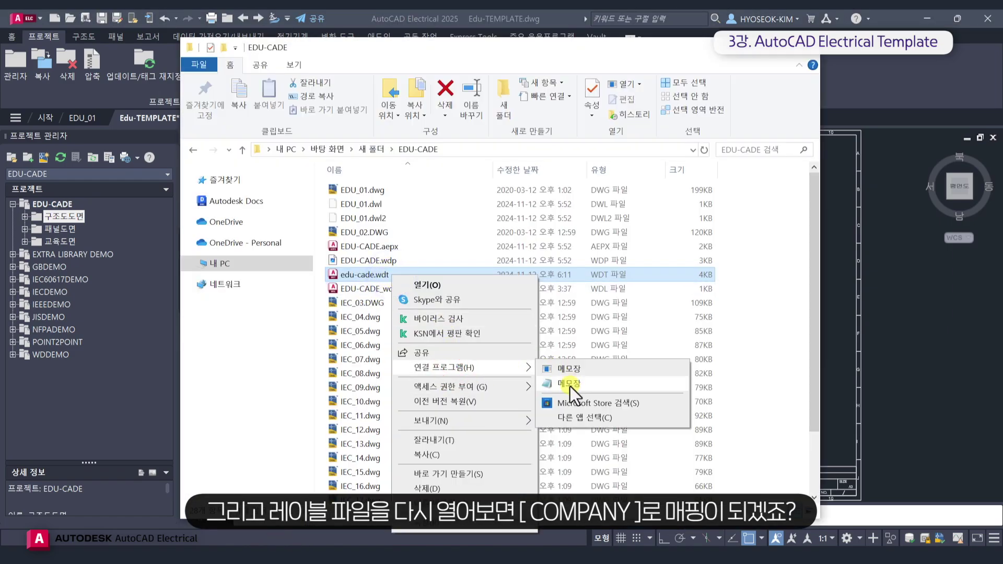
{"action": "left_click", "coordinate": [569, 385]}
{"action": "scroll", "coordinate": [455, 271], "scroll_direction": "down", "scroll_amount": 10}
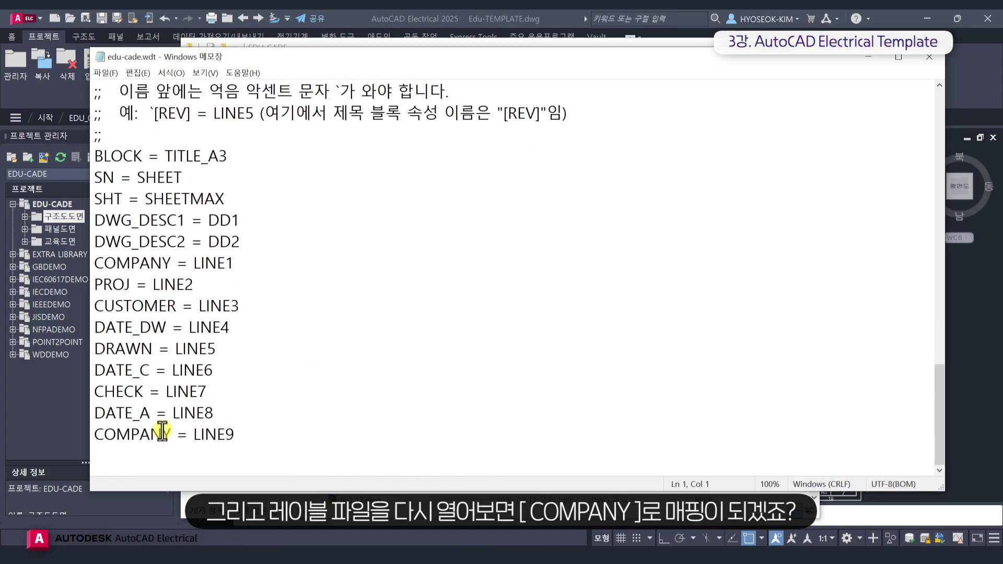
{"action": "left_click_drag", "start_coordinate": [93, 435], "coordinate": [177, 435]}
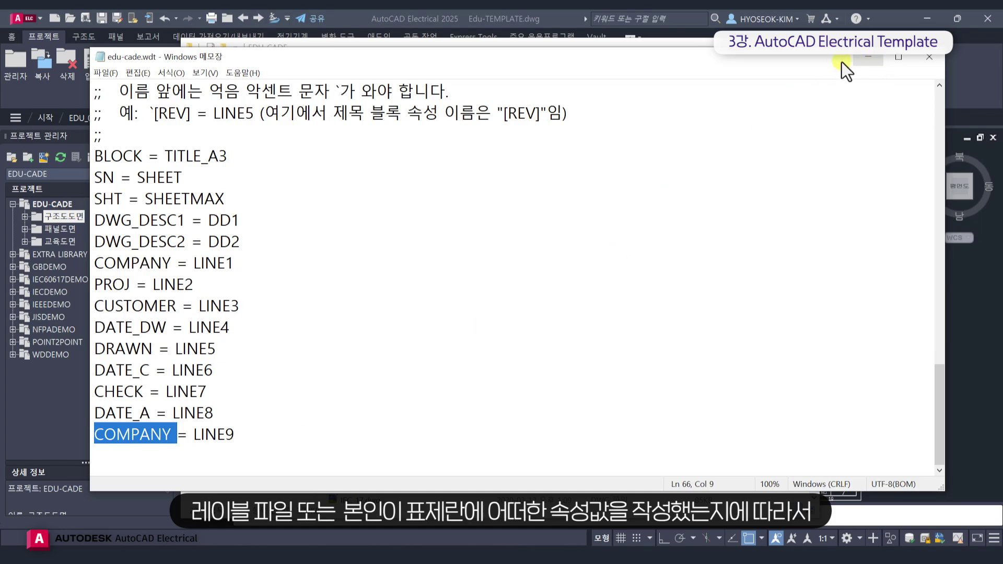
{"action": "left_click_drag", "start_coordinate": [719, 56], "coordinate": [707, 78]}
{"action": "left_click", "coordinate": [703, 50]}
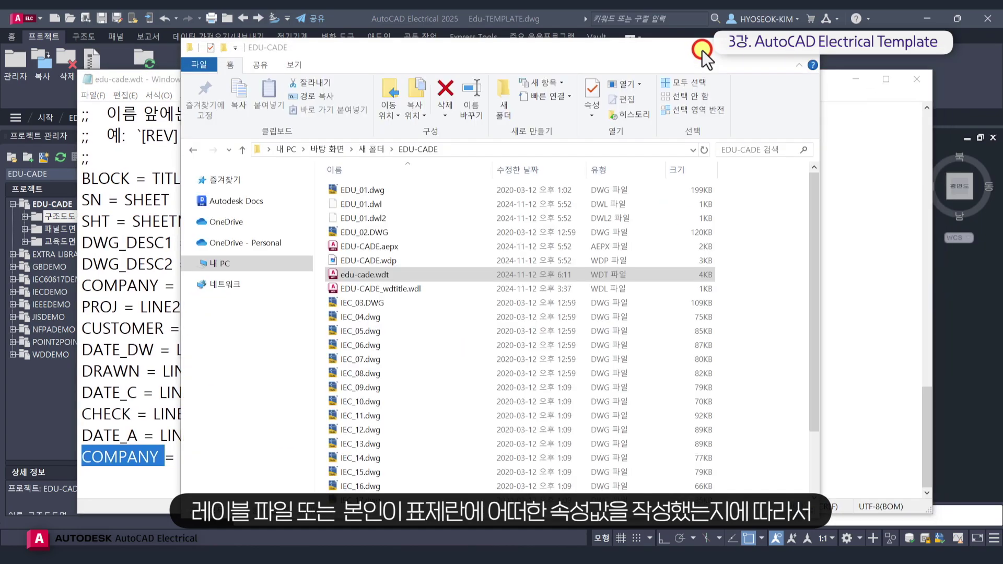
{"action": "left_click", "coordinate": [745, 50]}
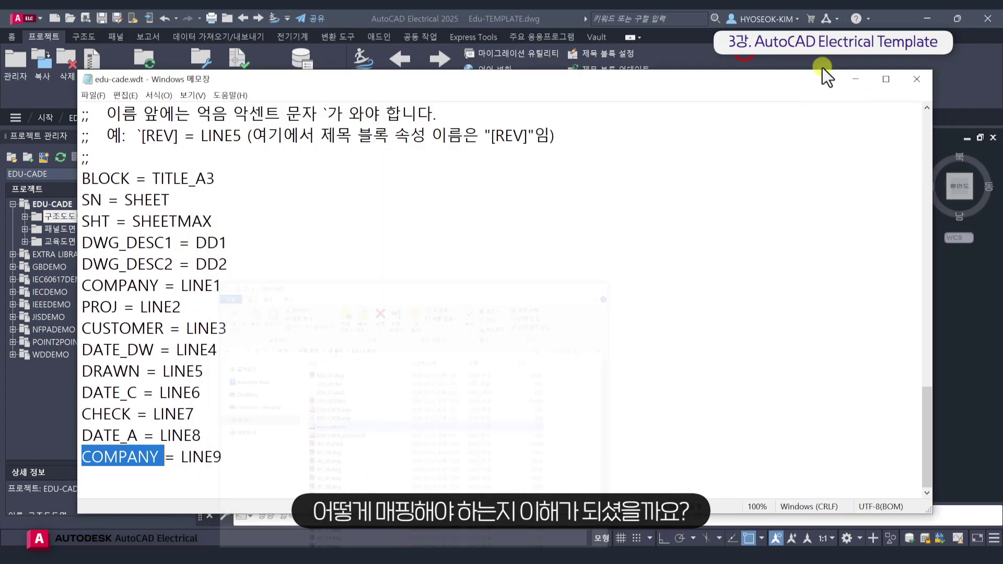
{"action": "left_click", "coordinate": [855, 78]}
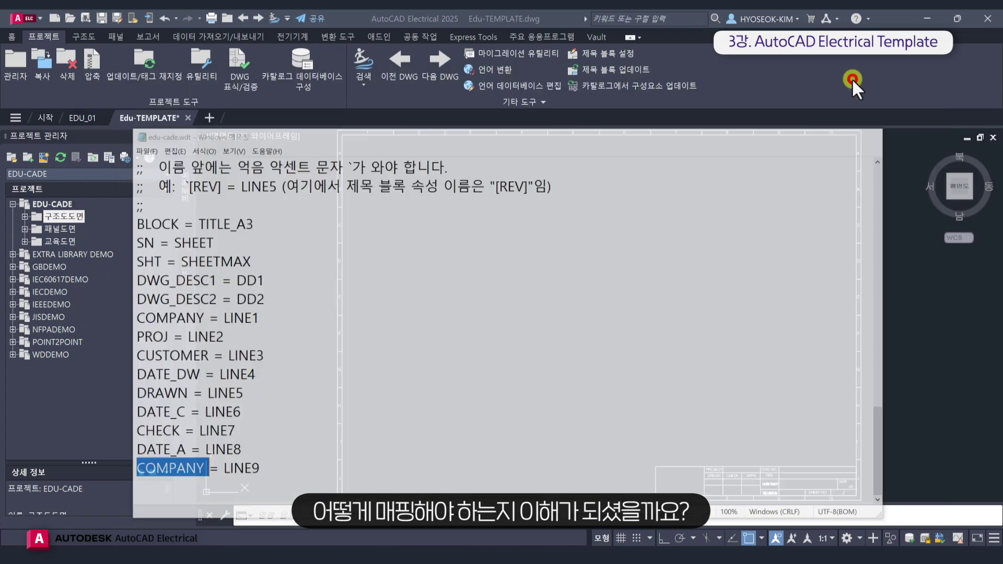
Edit the project's .WDT title block setup again to map the approver value (승인자) to the APPR attribute.
{"action": "left_click", "coordinate": [621, 54]}
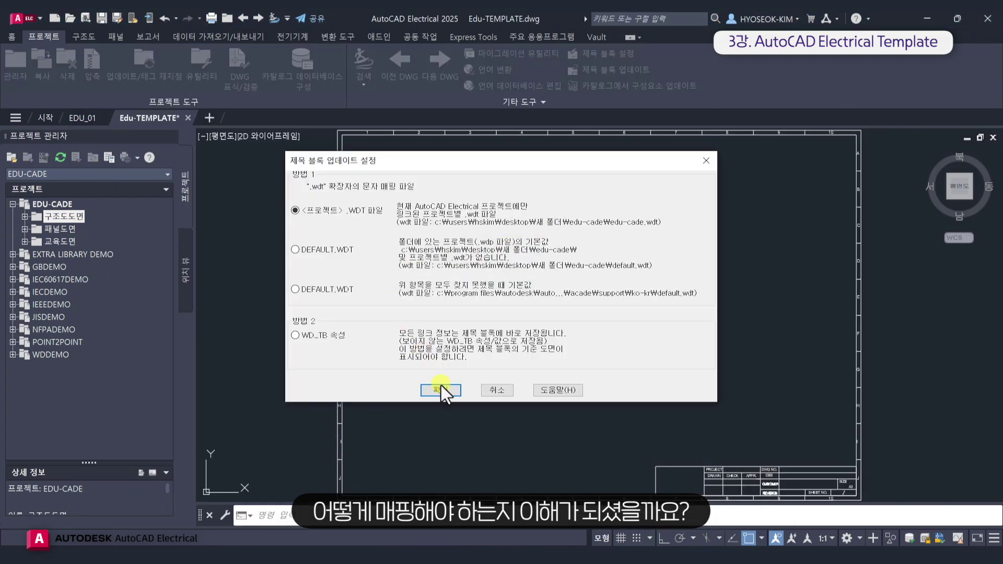
{"action": "left_click", "coordinate": [441, 390]}
{"action": "left_click", "coordinate": [479, 317]}
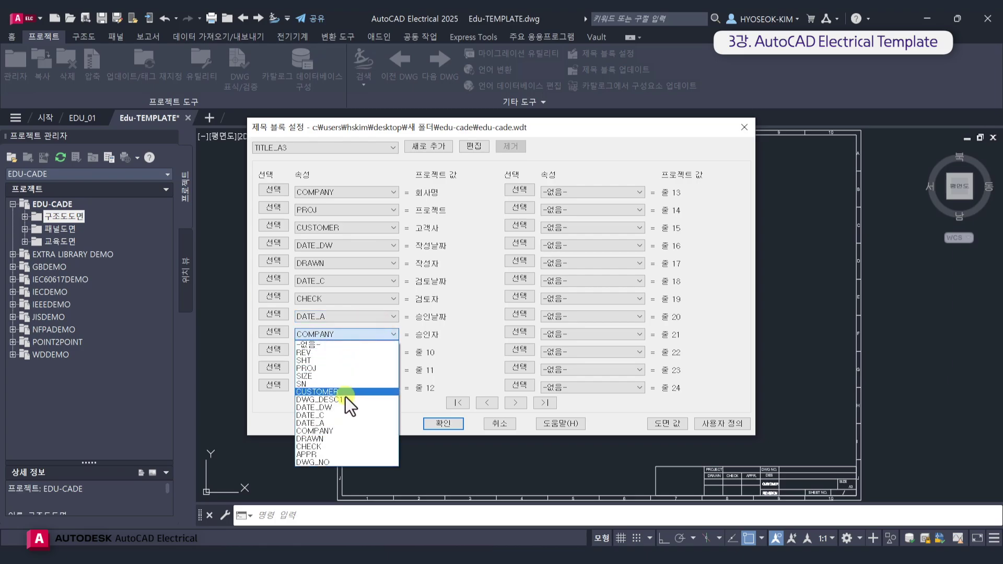
{"action": "left_click", "coordinate": [328, 454]}
{"action": "left_click", "coordinate": [443, 423]}
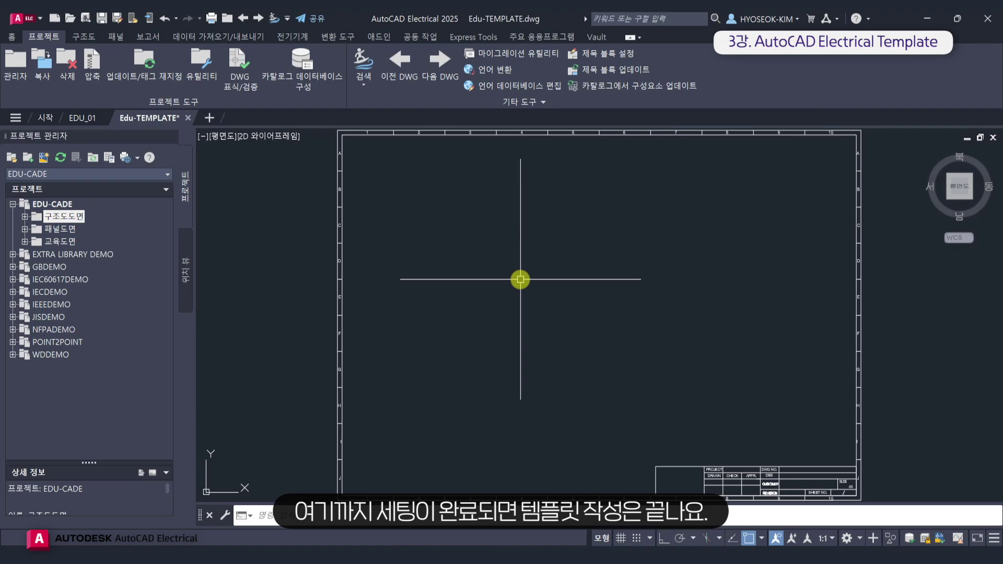
Save the drawing as the drawing template Edu-TEMPLATE.dwt in the Template folder, accepting metric units and unreconciled layers.
{"action": "left_click", "coordinate": [88, 36]}
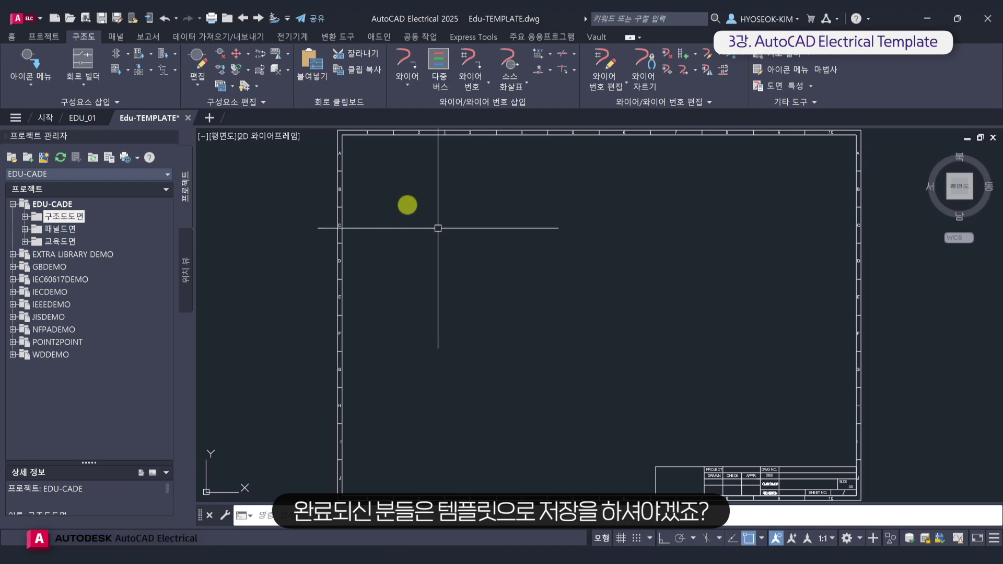
{"action": "left_click", "coordinate": [39, 17]}
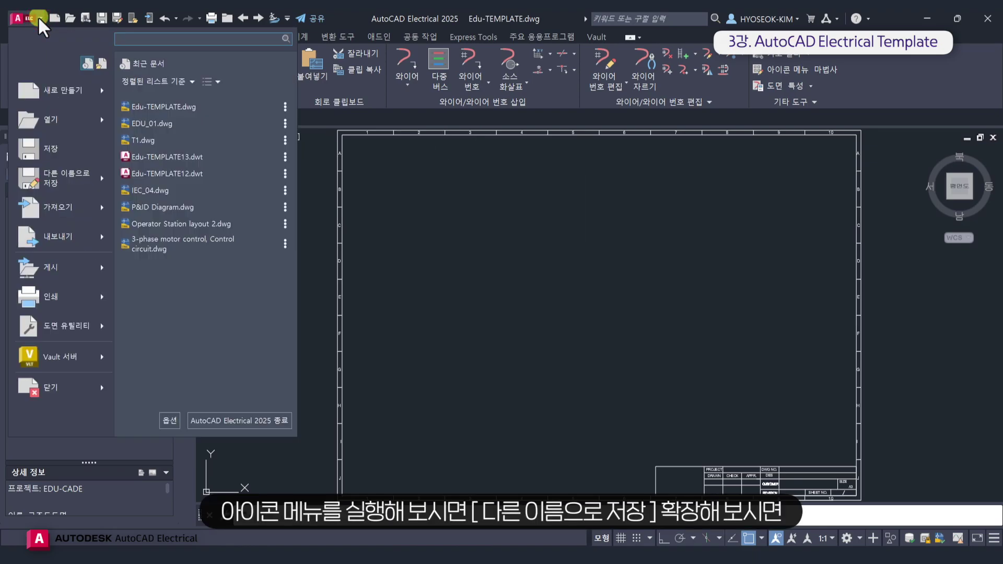
{"action": "left_click", "coordinate": [105, 182]}
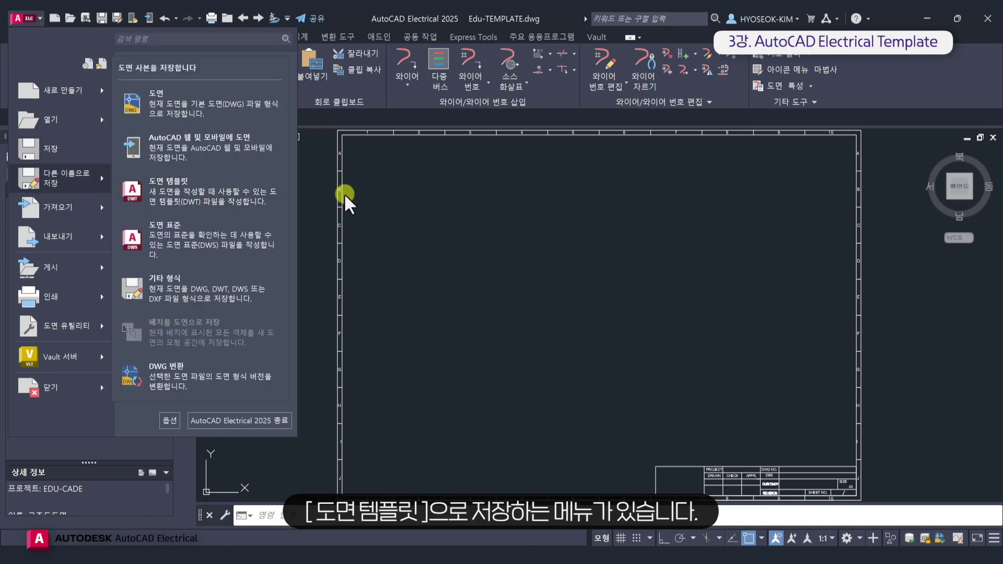
{"action": "left_click", "coordinate": [258, 188]}
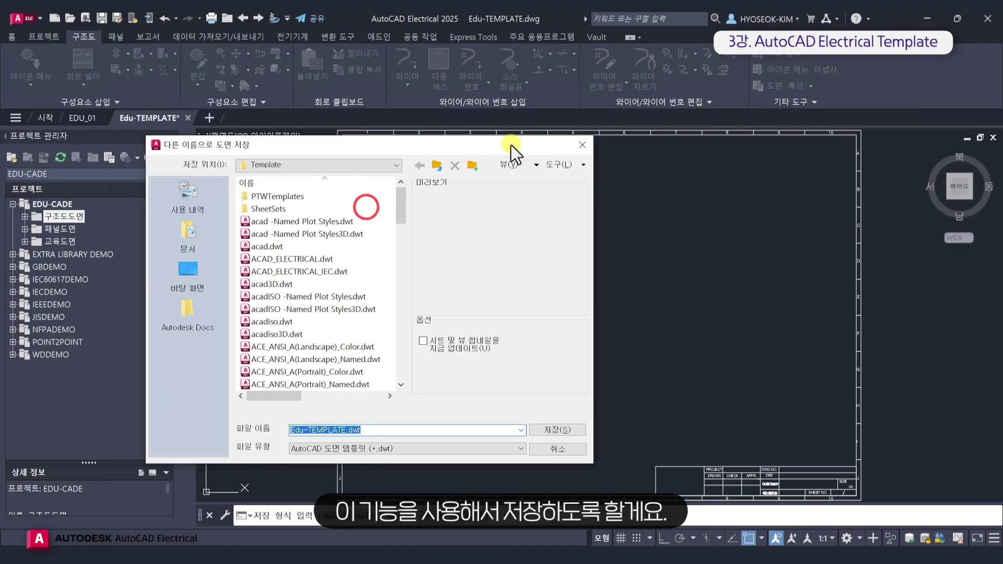
{"action": "left_click_drag", "start_coordinate": [511, 145], "coordinate": [557, 126]}
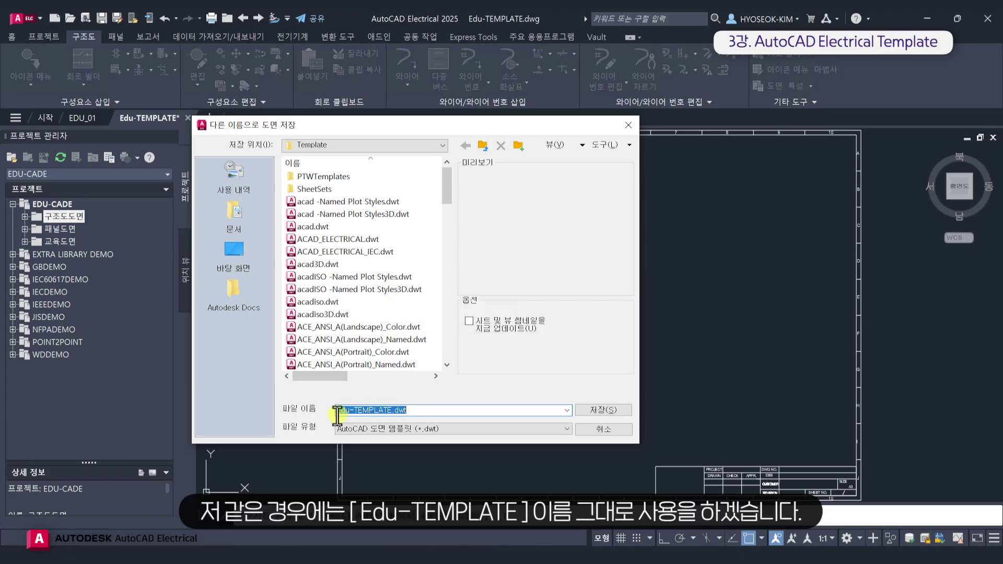
{"action": "left_click", "coordinate": [390, 410]}
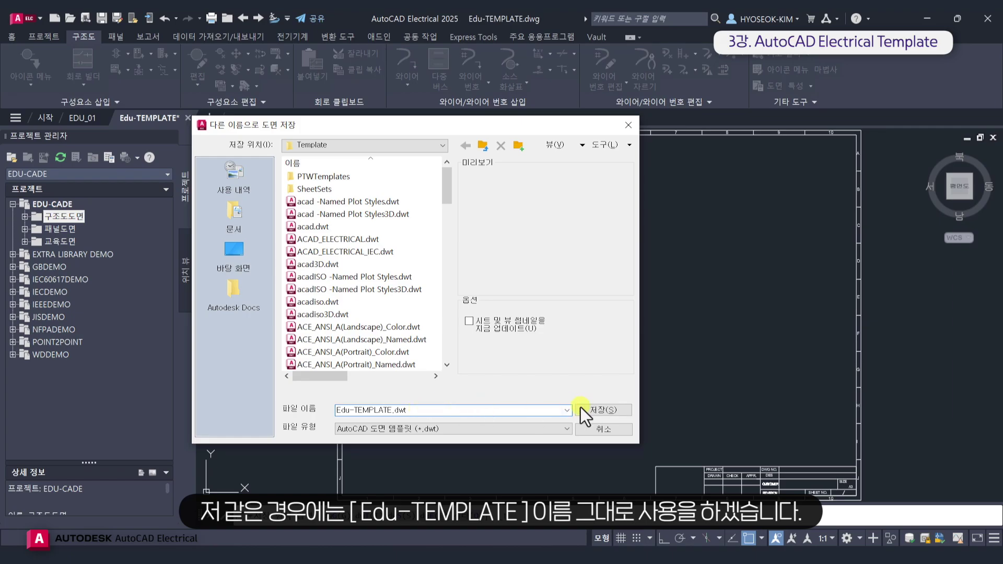
{"action": "left_click", "coordinate": [593, 409]}
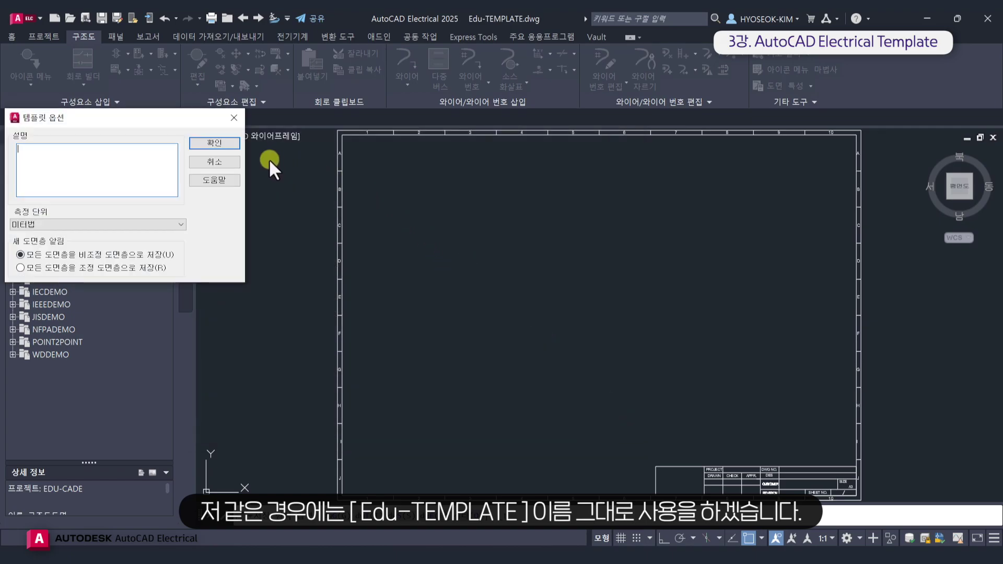
{"action": "left_click", "coordinate": [226, 144]}
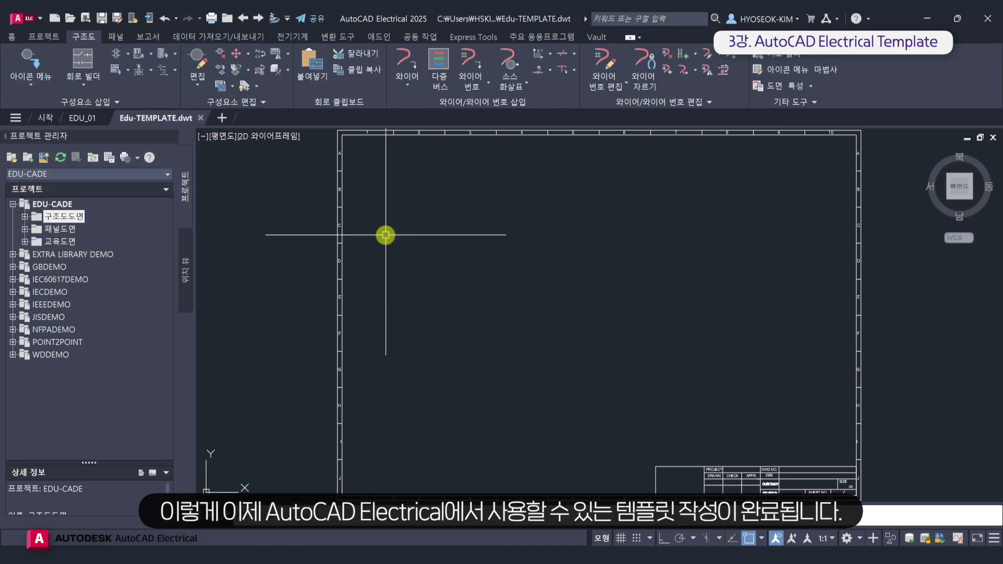